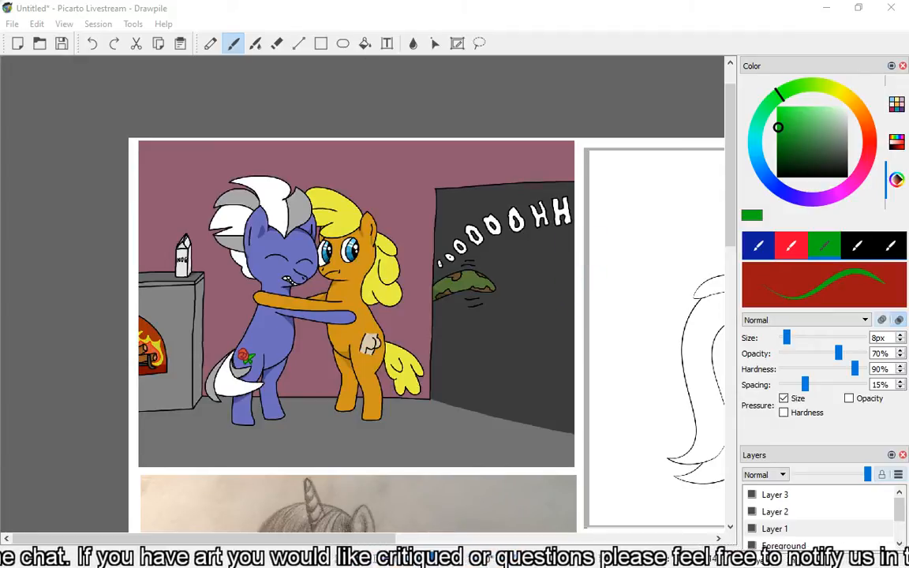
Show the Grip Pen's calibration settings in Wacom Tablet Properties, and move that window away from the canvas.
{"action": "scroll", "coordinate": [363, 267], "scroll_direction": "up", "scroll_amount": 3}
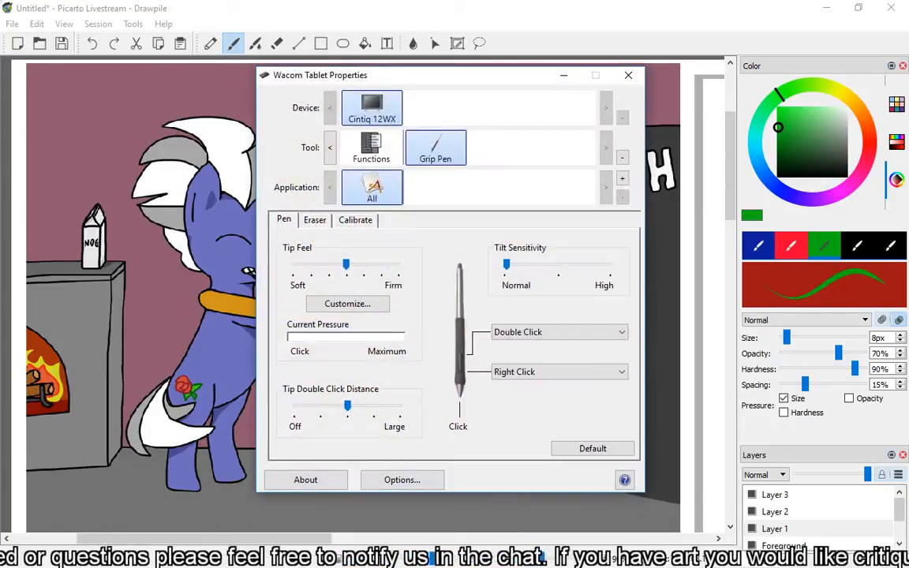
{"action": "left_click", "coordinate": [369, 220]}
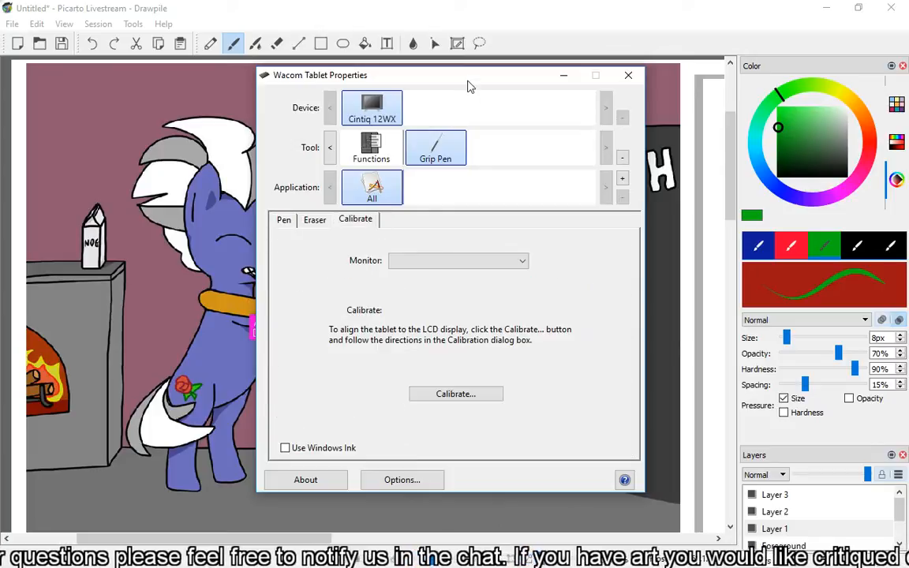
{"action": "left_click_drag", "start_coordinate": [469, 78], "coordinate": [908, 77]}
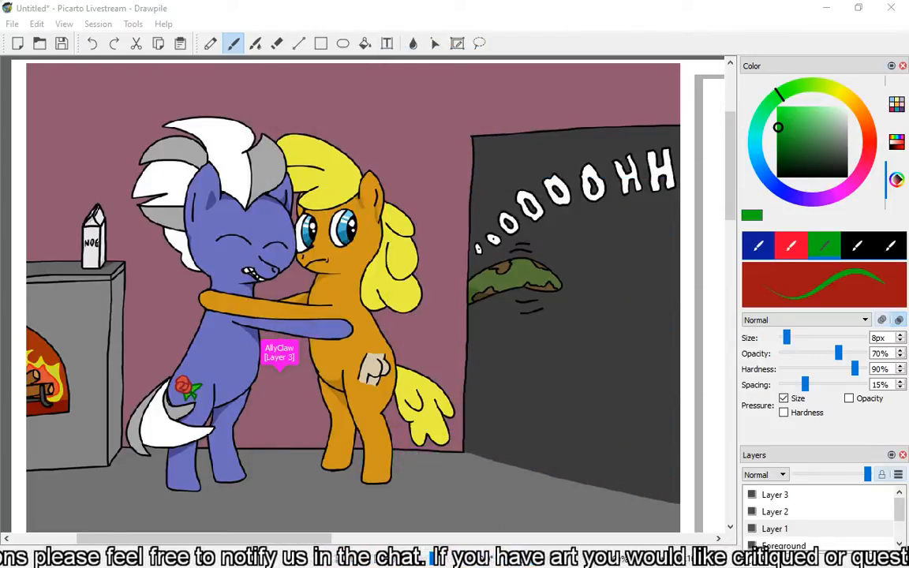
{"action": "left_click", "coordinate": [160, 252]}
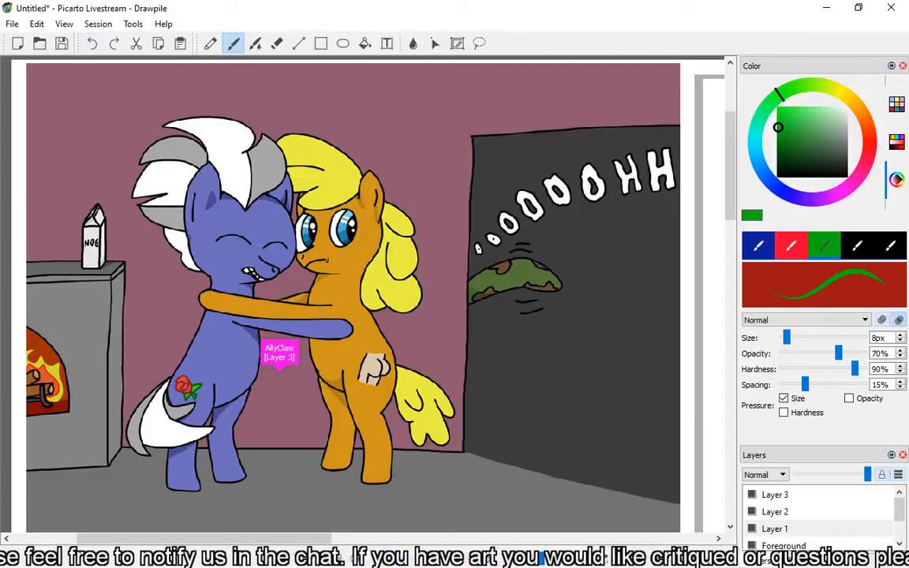
{"action": "left_click_drag", "start_coordinate": [236, 186], "coordinate": [197, 243]}
{"action": "left_click", "coordinate": [88, 38]}
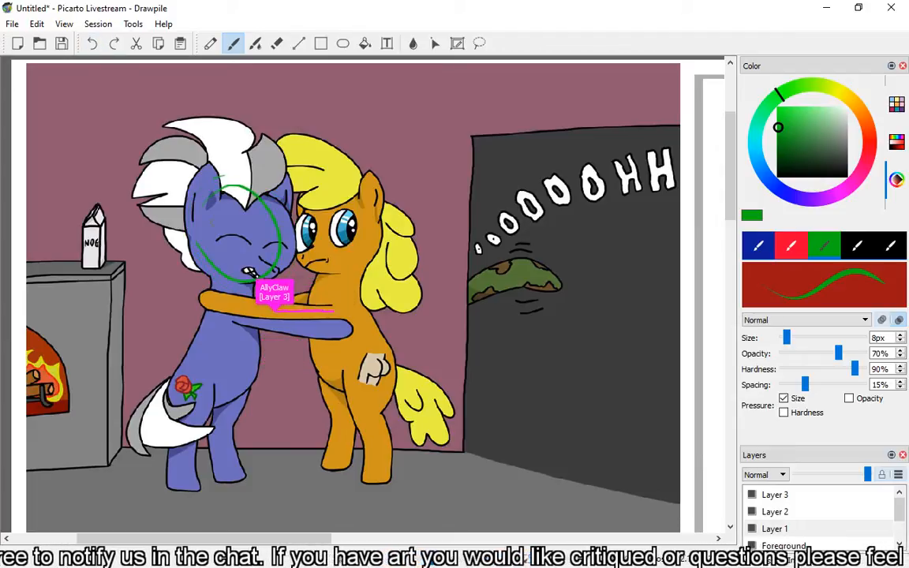
{"action": "left_click", "coordinate": [92, 43]}
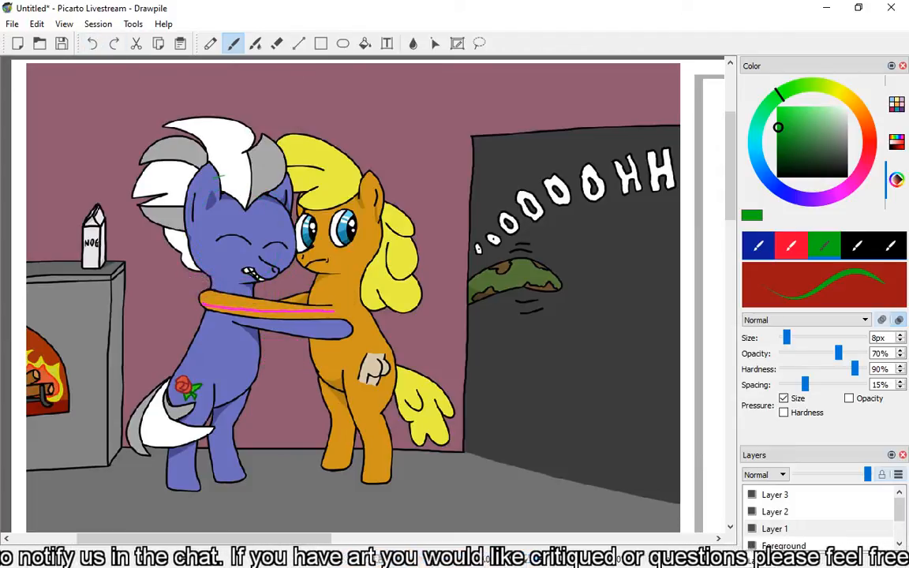
Sketch green construction circles and neck lines over the blue pony's head, and add curved red facial guidelines.
{"action": "left_click_drag", "start_coordinate": [224, 181], "coordinate": [225, 278]}
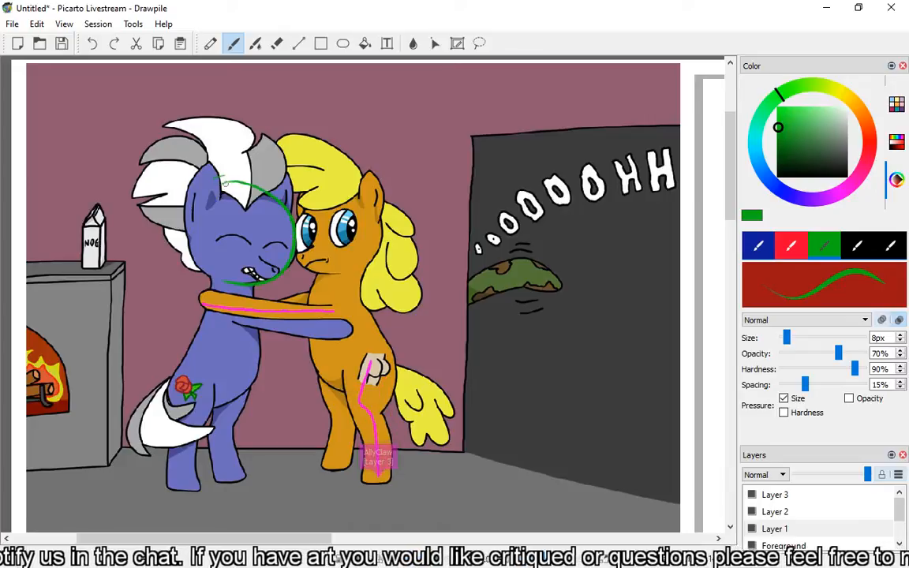
{"action": "mouse_move", "coordinate": [225, 185]}
{"action": "left_mouse_down"}
{"action": "mouse_move", "coordinate": [189, 239]}
{"action": "mouse_move", "coordinate": [213, 281]}
{"action": "left_mouse_up"}
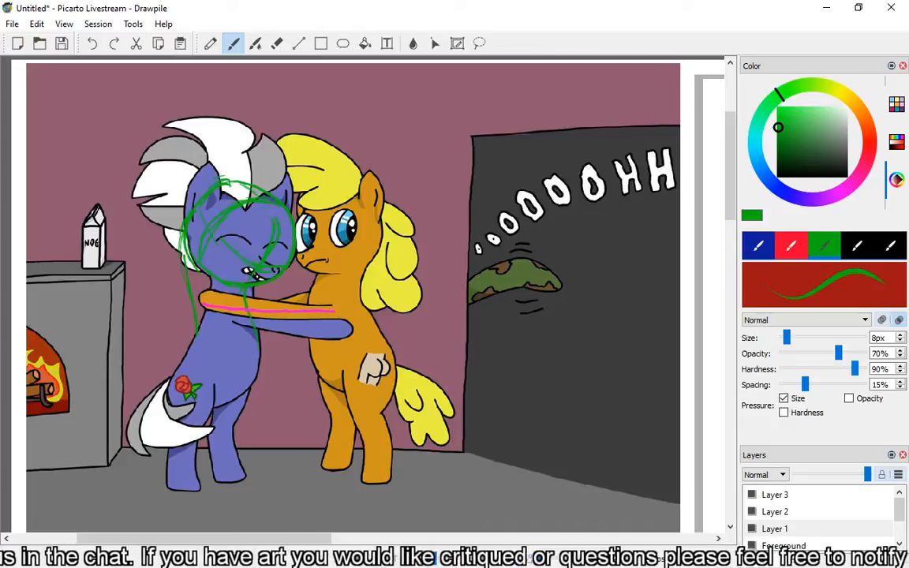
{"action": "left_click", "coordinate": [871, 142]}
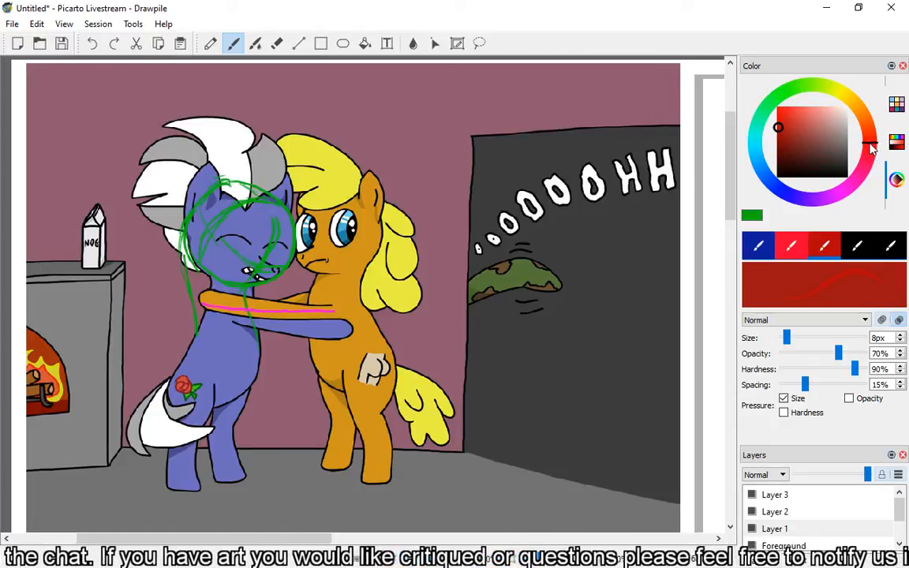
{"action": "mouse_move", "coordinate": [256, 198]}
{"action": "left_mouse_down"}
{"action": "mouse_move", "coordinate": [273, 239]}
{"action": "mouse_move", "coordinate": [257, 279]}
{"action": "left_mouse_up"}
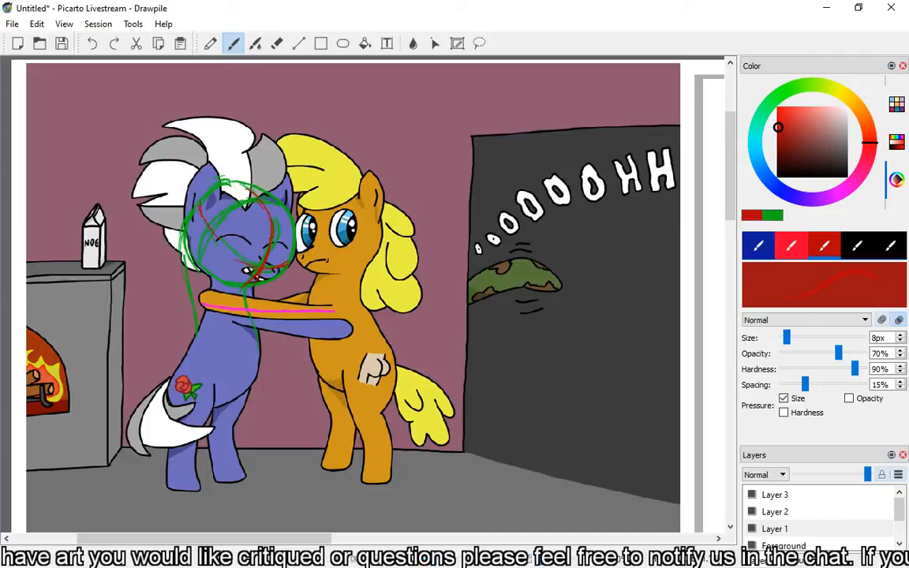
{"action": "left_click_drag", "start_coordinate": [200, 203], "coordinate": [273, 270]}
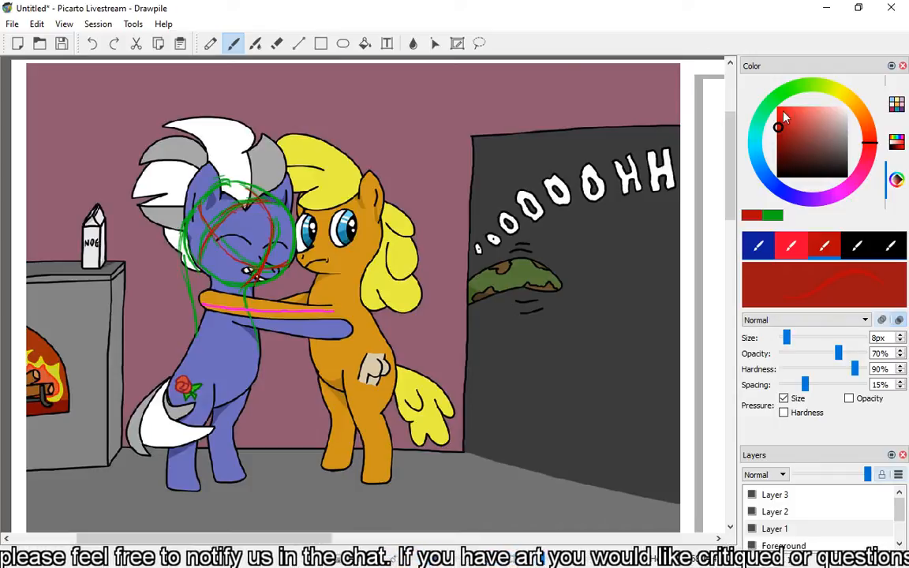
Set the brush colour to magenta and sketch the muzzle and mouth shapes over the blue pony's lower face.
{"action": "left_click", "coordinate": [772, 182]}
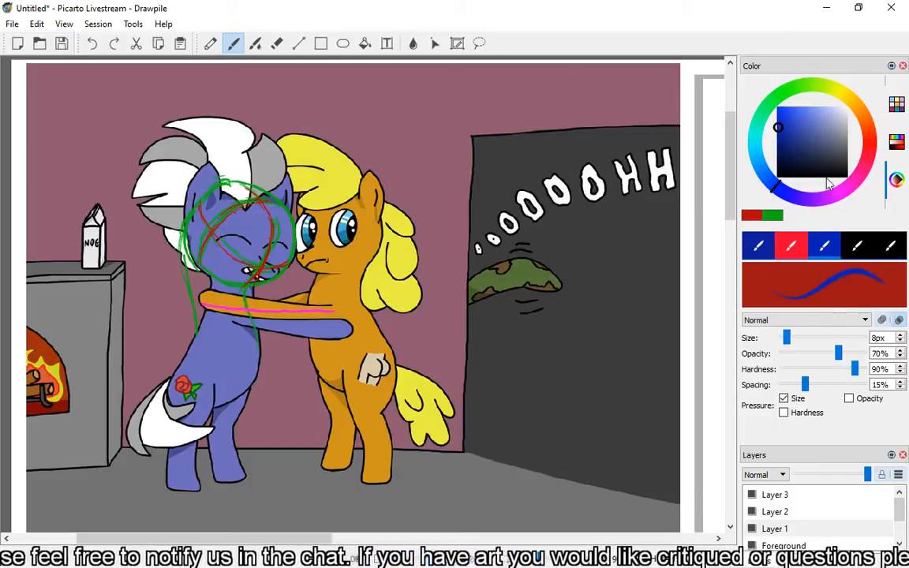
{"action": "left_click", "coordinate": [816, 202]}
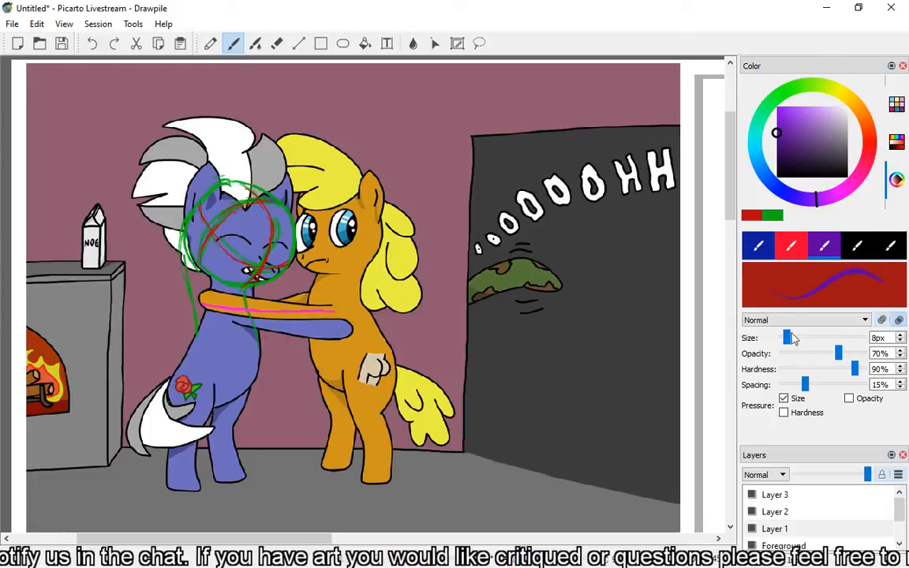
{"action": "left_click", "coordinate": [843, 197]}
{"action": "left_click", "coordinate": [777, 124]}
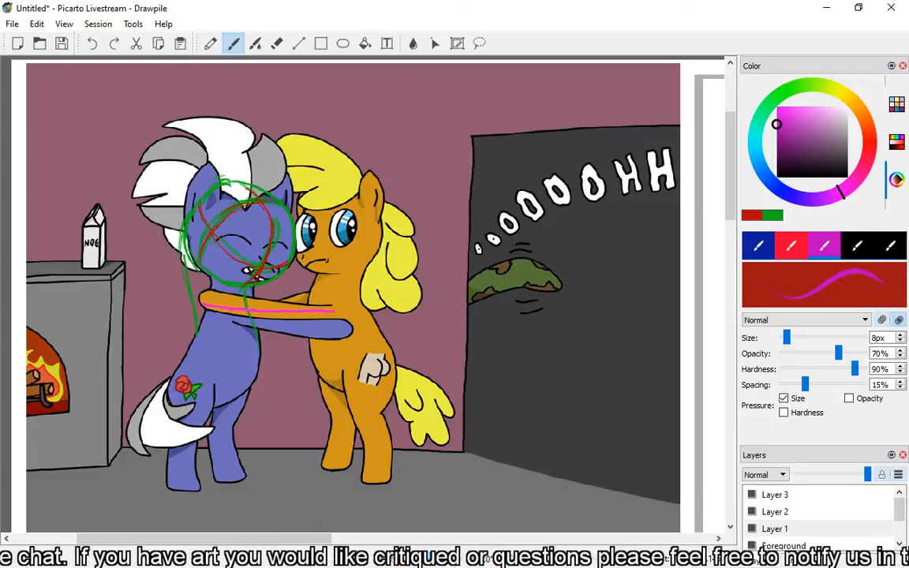
{"action": "left_click_drag", "start_coordinate": [271, 270], "coordinate": [273, 266]}
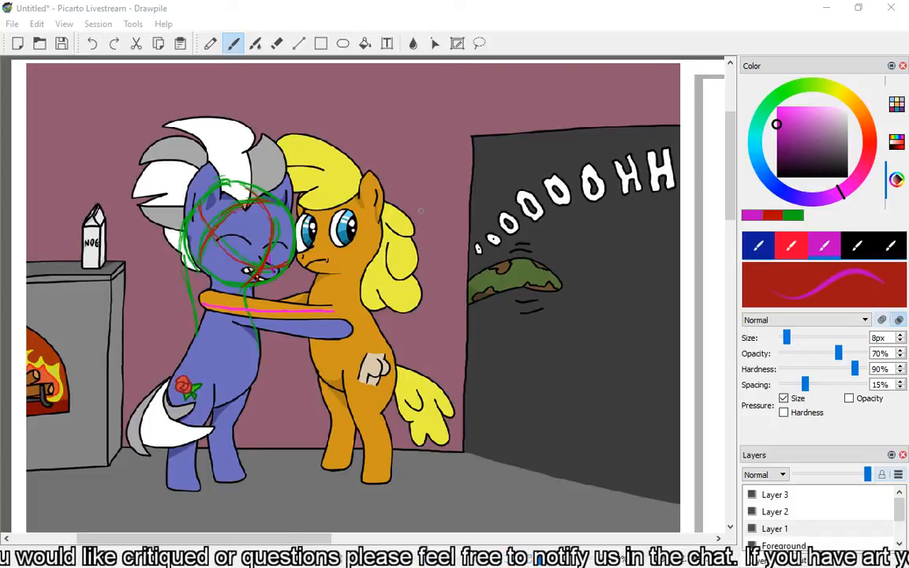
{"action": "left_click", "coordinate": [275, 269]}
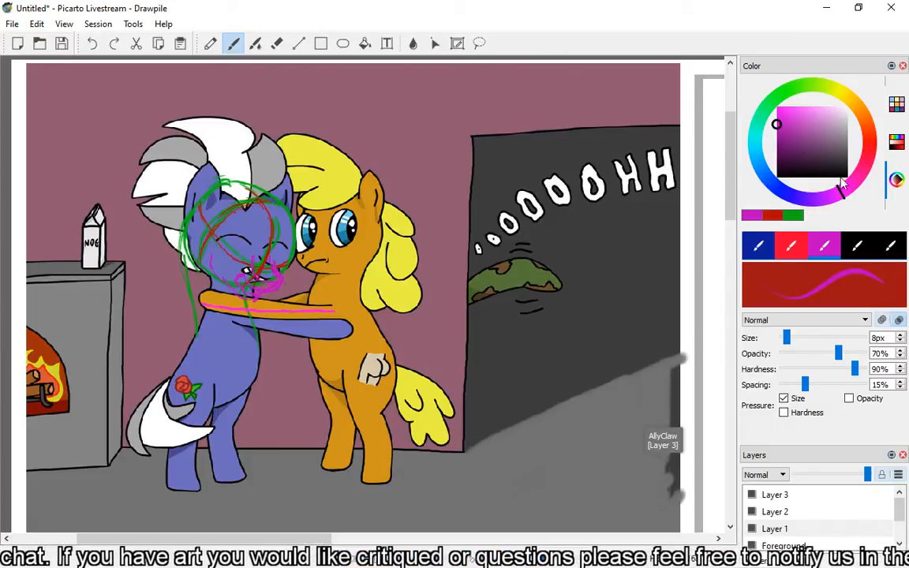
Outline the blue pony's muzzle in orange, and mark the orange pony's cheek with a blue arrow pointing at the eye.
{"action": "left_click", "coordinate": [866, 113]}
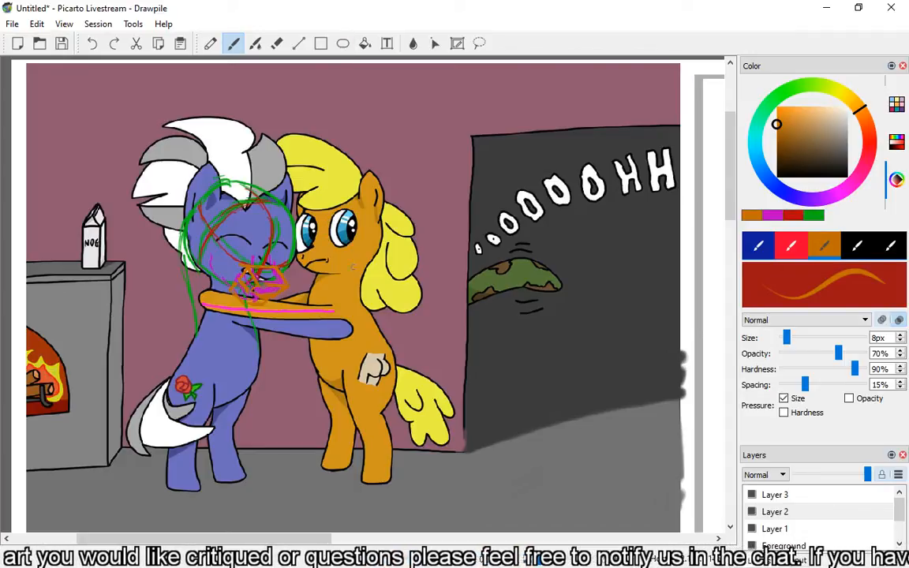
{"action": "mouse_move", "coordinate": [355, 269]}
{"action": "left_mouse_down"}
{"action": "mouse_move", "coordinate": [351, 250]}
{"action": "mouse_move", "coordinate": [344, 258]}
{"action": "mouse_move", "coordinate": [358, 256]}
{"action": "left_mouse_up"}
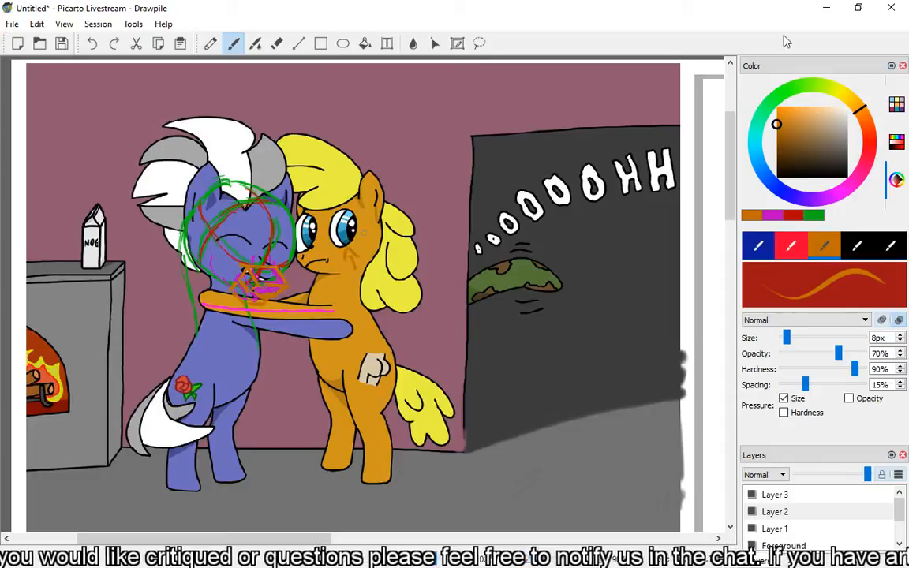
{"action": "left_click", "coordinate": [765, 181]}
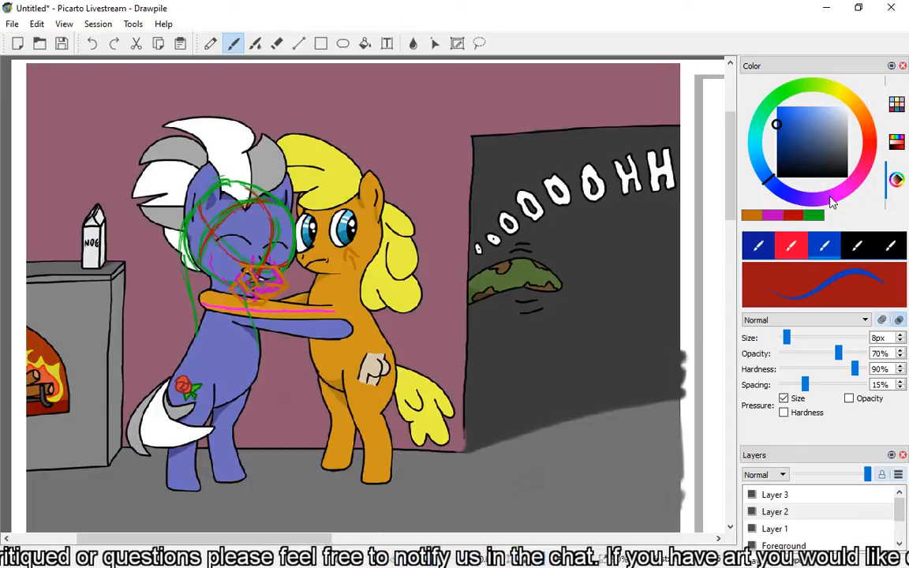
{"action": "mouse_move", "coordinate": [343, 260]}
{"action": "left_mouse_down"}
{"action": "mouse_move", "coordinate": [345, 251]}
{"action": "mouse_move", "coordinate": [357, 256]}
{"action": "mouse_move", "coordinate": [356, 277]}
{"action": "left_mouse_up"}
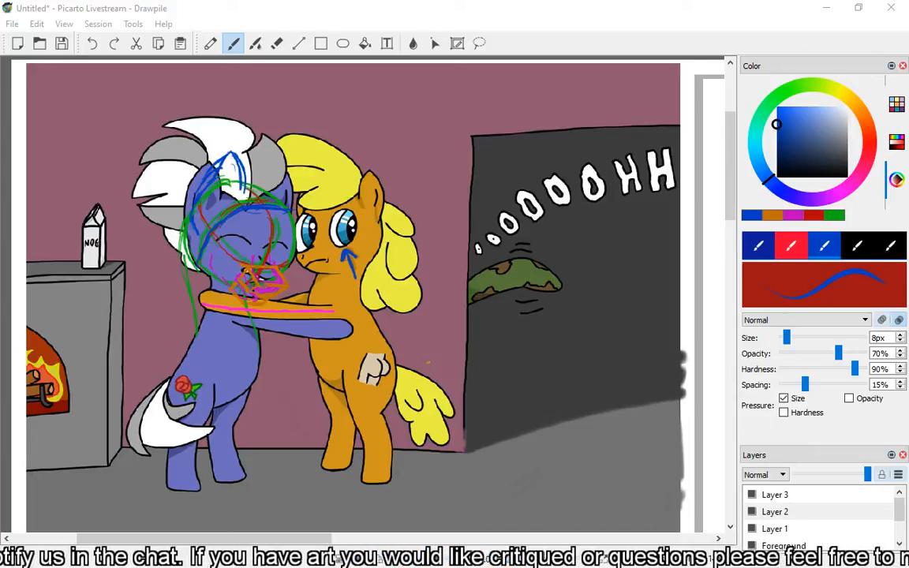
Sketch a blue S-shaped tail guide and a rounded tail base over the larger pony in the hugging line art.
{"action": "left_click_drag", "start_coordinate": [217, 540], "coordinate": [492, 541]}
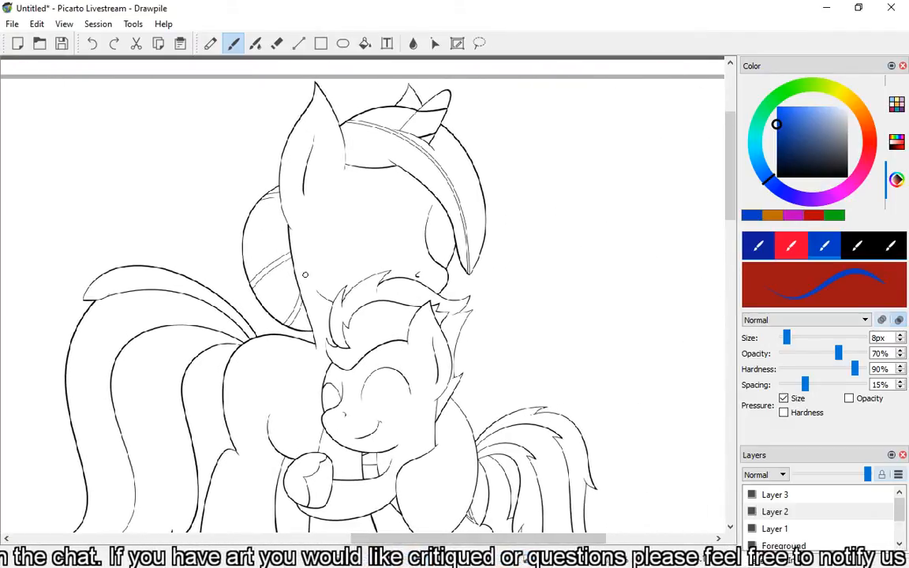
{"action": "key", "text": "ctrl+minus"}
{"action": "key", "text": "ctrl+minus"}
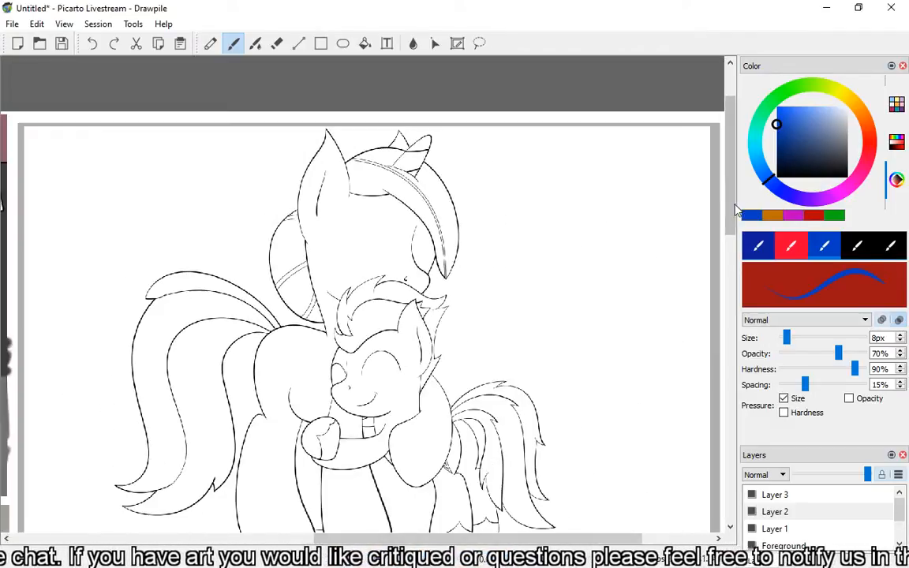
{"action": "left_click_drag", "start_coordinate": [733, 205], "coordinate": [732, 228]}
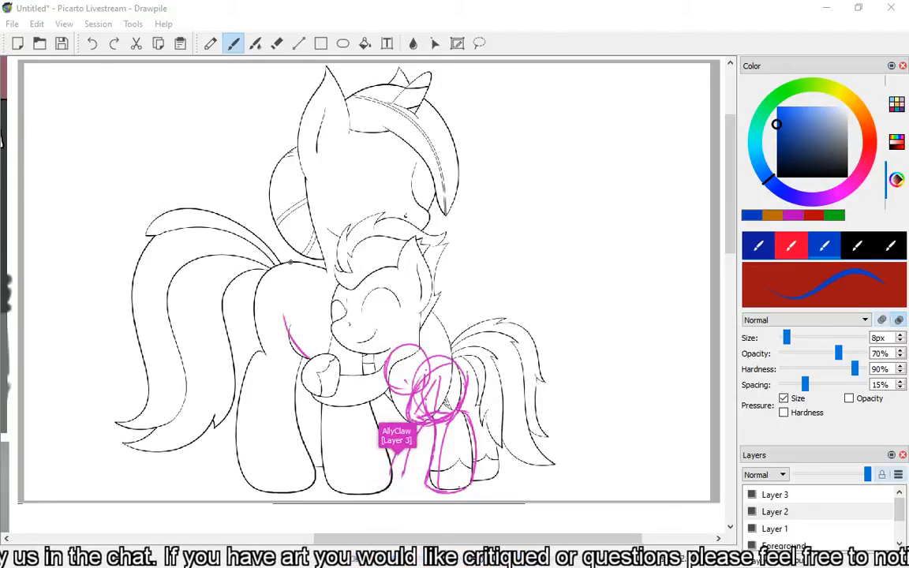
{"action": "mouse_move", "coordinate": [290, 261]}
{"action": "left_mouse_down"}
{"action": "mouse_move", "coordinate": [263, 227]}
{"action": "mouse_move", "coordinate": [276, 237]}
{"action": "mouse_move", "coordinate": [246, 223]}
{"action": "mouse_move", "coordinate": [260, 217]}
{"action": "mouse_move", "coordinate": [201, 205]}
{"action": "mouse_move", "coordinate": [185, 240]}
{"action": "mouse_move", "coordinate": [200, 315]}
{"action": "left_mouse_up"}
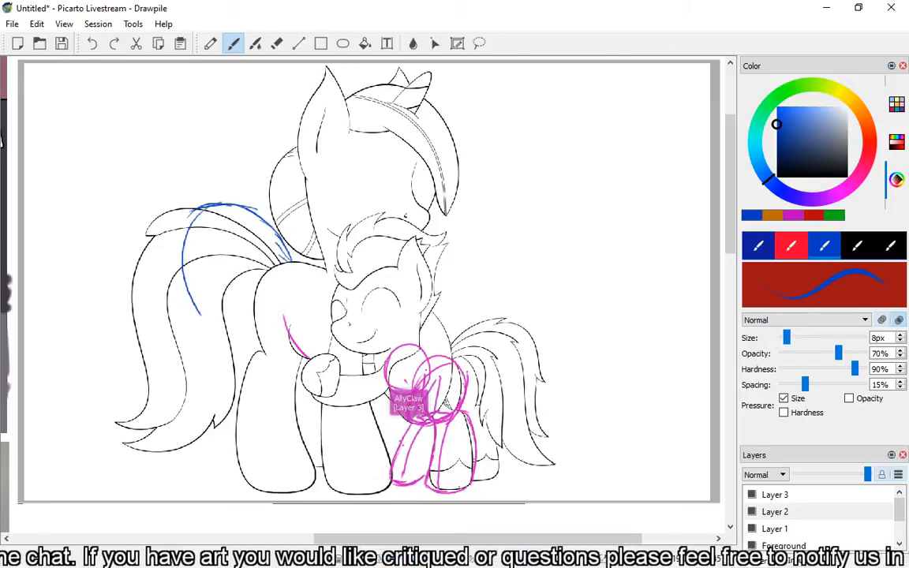
{"action": "mouse_move", "coordinate": [195, 227]}
{"action": "left_mouse_down"}
{"action": "mouse_move", "coordinate": [198, 309]}
{"action": "mouse_move", "coordinate": [212, 349]}
{"action": "mouse_move", "coordinate": [187, 387]}
{"action": "mouse_move", "coordinate": [170, 359]}
{"action": "mouse_move", "coordinate": [162, 389]}
{"action": "mouse_move", "coordinate": [181, 448]}
{"action": "mouse_move", "coordinate": [245, 430]}
{"action": "left_mouse_up"}
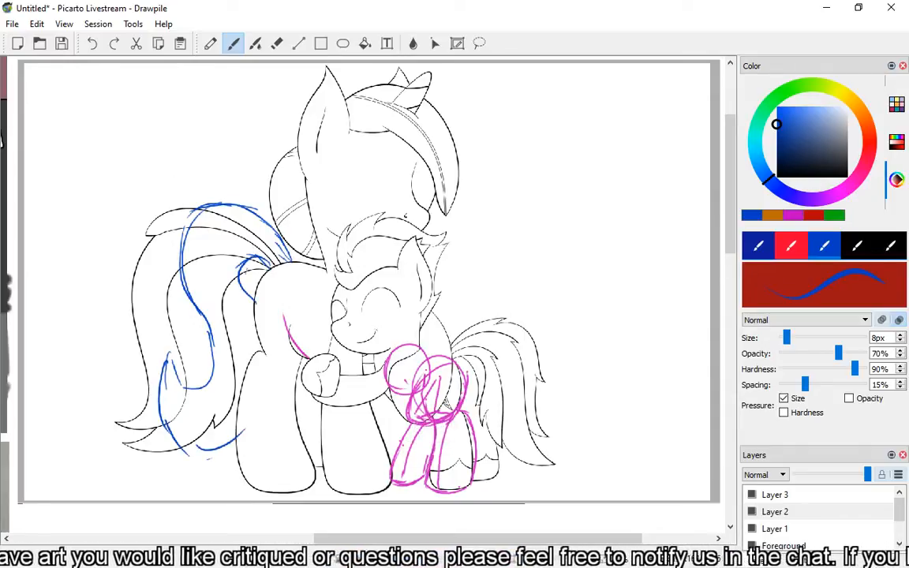
{"action": "mouse_move", "coordinate": [272, 266]}
{"action": "left_mouse_down"}
{"action": "mouse_move", "coordinate": [245, 259]}
{"action": "mouse_move", "coordinate": [236, 266]}
{"action": "left_mouse_up"}
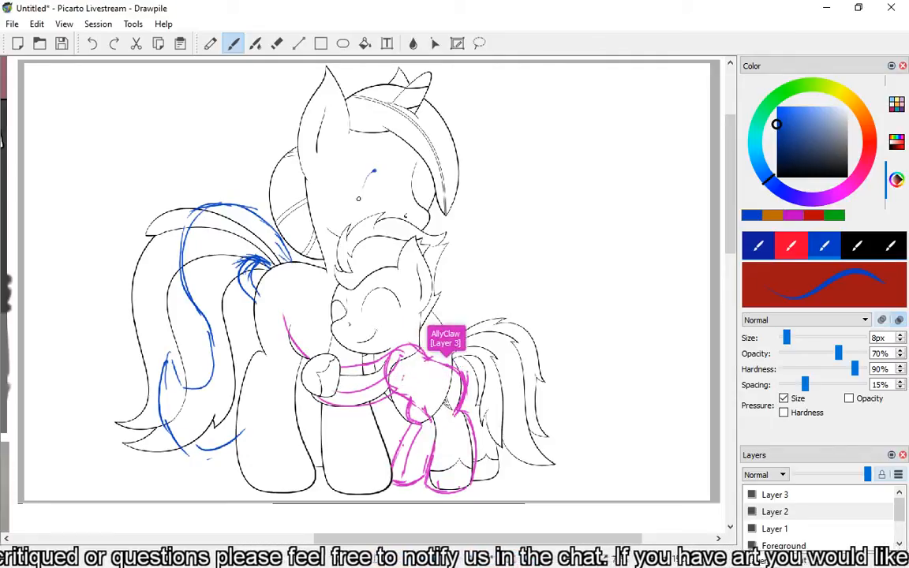
Sketch the larger pony's open eyes and lashes in blue, and move the Aggie.io browser window off the canvas.
{"action": "mouse_move", "coordinate": [380, 167]}
{"action": "left_mouse_down"}
{"action": "mouse_move", "coordinate": [358, 188]}
{"action": "mouse_move", "coordinate": [391, 202]}
{"action": "mouse_move", "coordinate": [353, 226]}
{"action": "mouse_move", "coordinate": [345, 184]}
{"action": "mouse_move", "coordinate": [357, 165]}
{"action": "mouse_move", "coordinate": [413, 186]}
{"action": "left_mouse_up"}
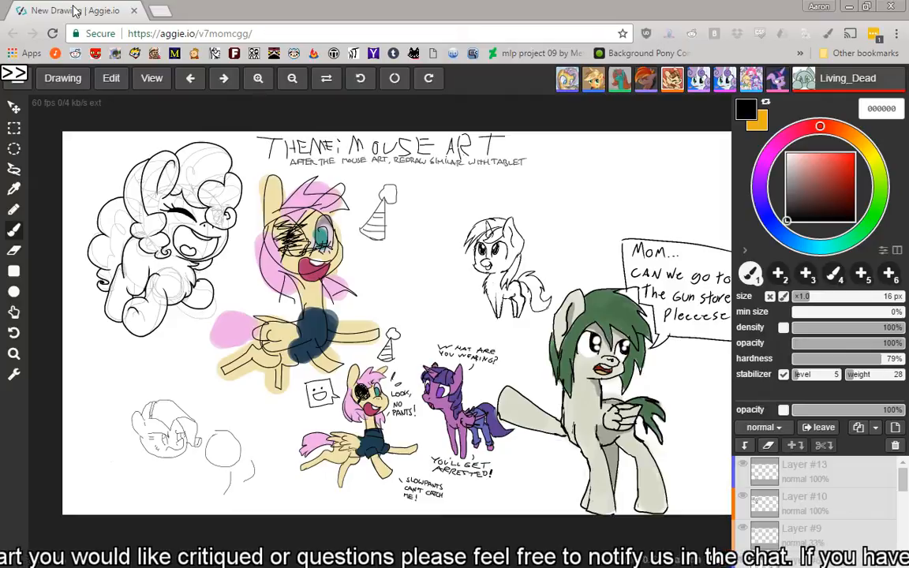
{"action": "mouse_move", "coordinate": [75, 11]}
{"action": "left_mouse_down"}
{"action": "mouse_move", "coordinate": [442, 101]}
{"action": "mouse_move", "coordinate": [541, 7]}
{"action": "mouse_move", "coordinate": [908, 0]}
{"action": "left_mouse_up"}
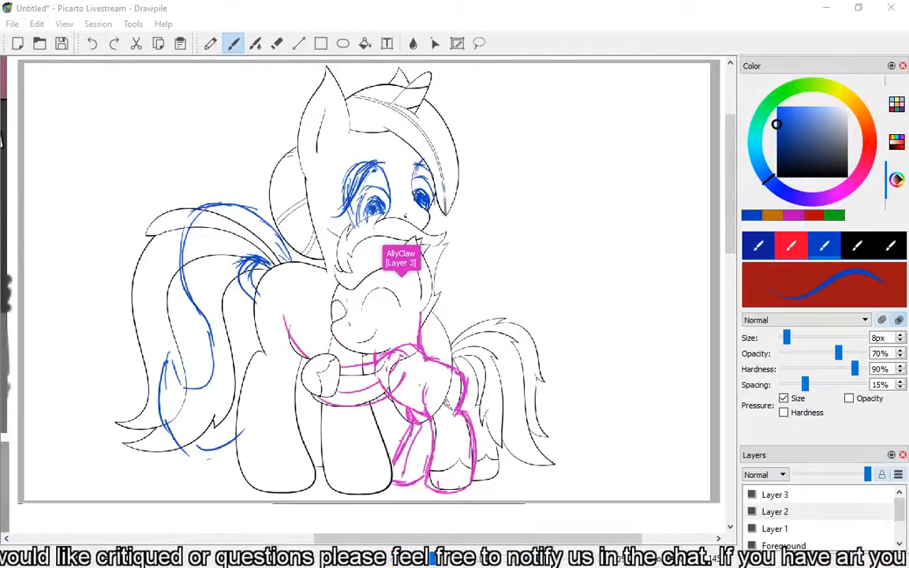
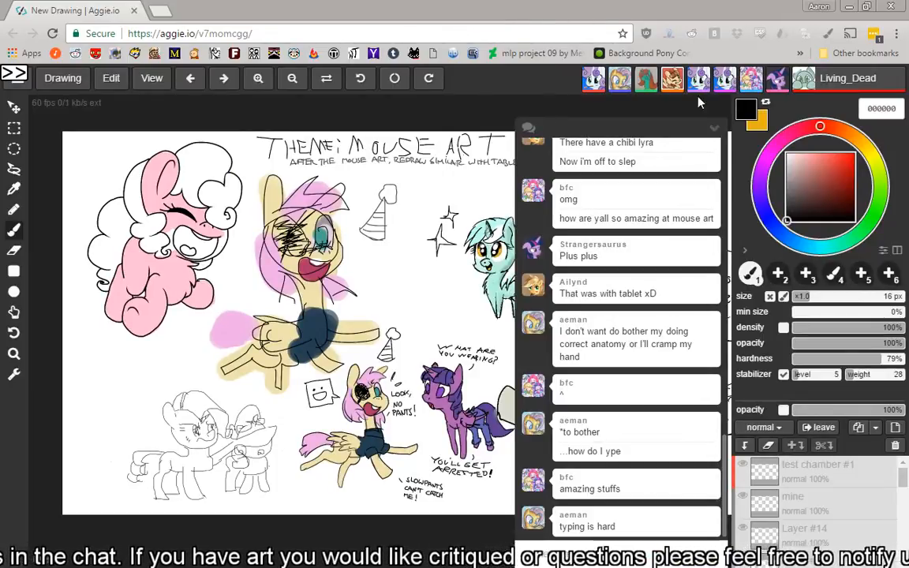
Hide the chat covering the Aggie.io drawing to view the art, move the browser off the screen and return to Drawpile.
{"action": "left_click", "coordinate": [715, 128]}
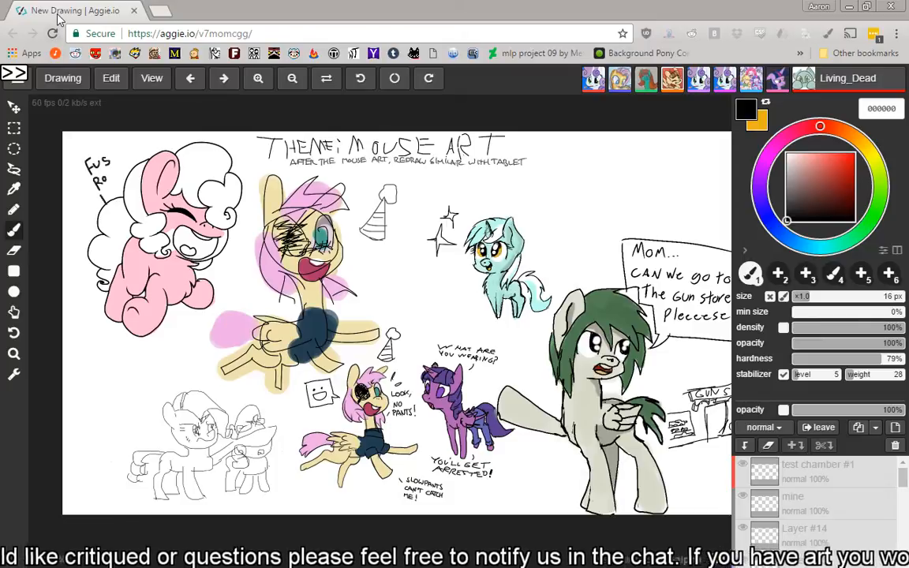
{"action": "left_click_drag", "start_coordinate": [58, 15], "coordinate": [789, 0]}
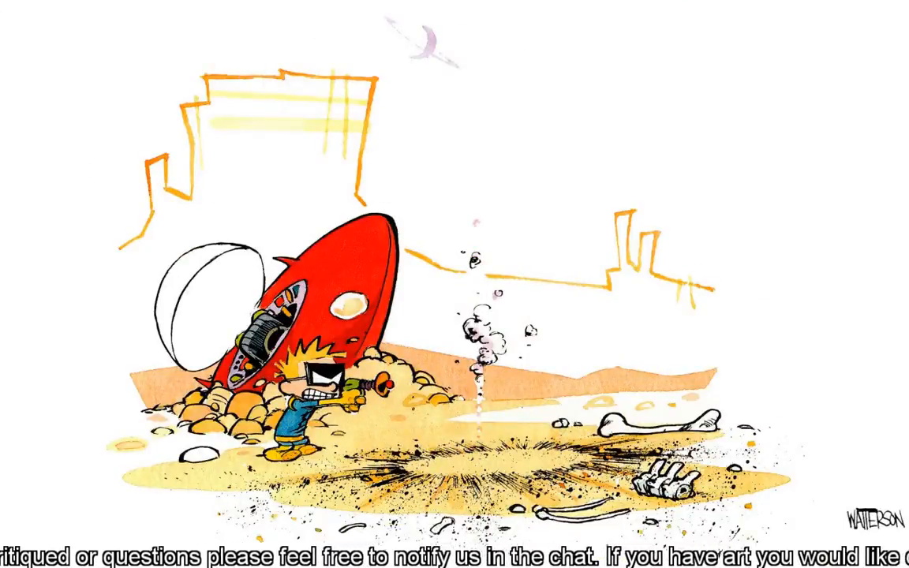
{"action": "key", "text": "alt+Tab"}
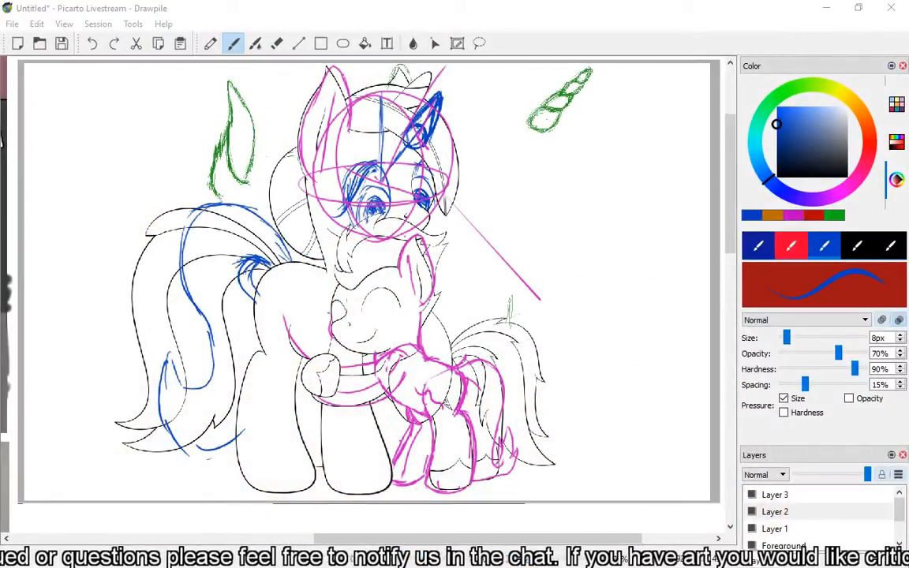
{"action": "key", "text": "super+d"}
{"action": "key", "text": "super+d"}
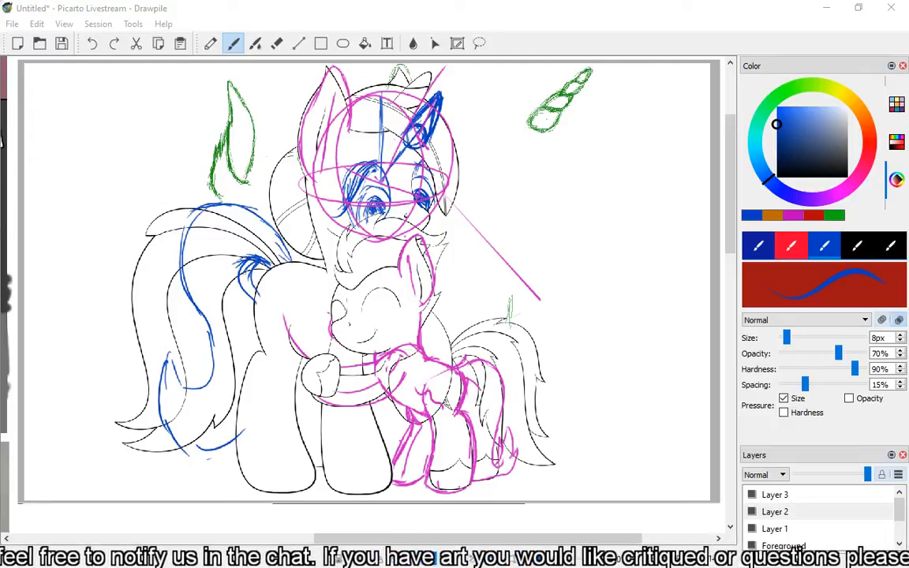
Sketch a tall blue oval as an eye outline beside the face of the pencil-drawn unicorn pony.
{"action": "left_click_drag", "start_coordinate": [731, 194], "coordinate": [727, 316]}
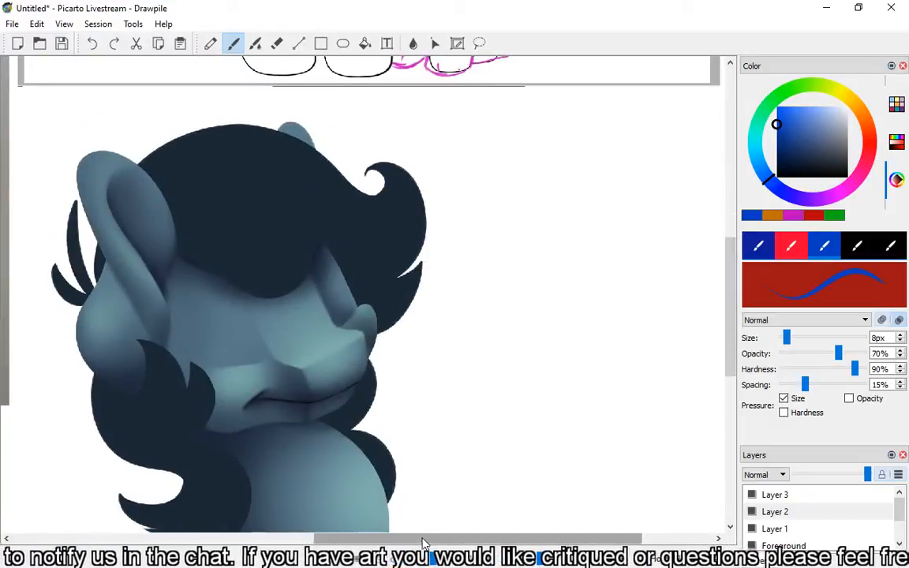
{"action": "left_click_drag", "start_coordinate": [422, 542], "coordinate": [197, 543]}
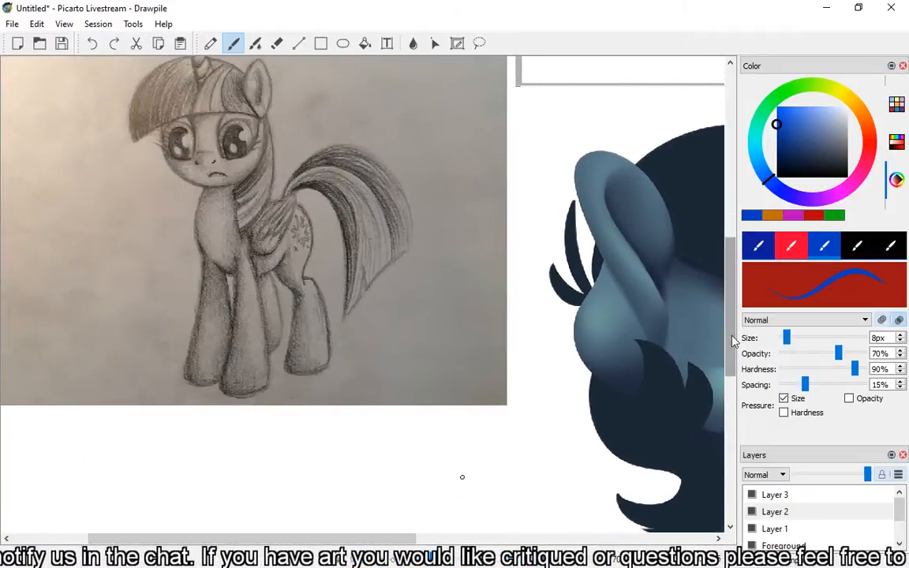
{"action": "left_click_drag", "start_coordinate": [731, 341], "coordinate": [730, 314]}
{"action": "left_click_drag", "start_coordinate": [314, 538], "coordinate": [253, 538]}
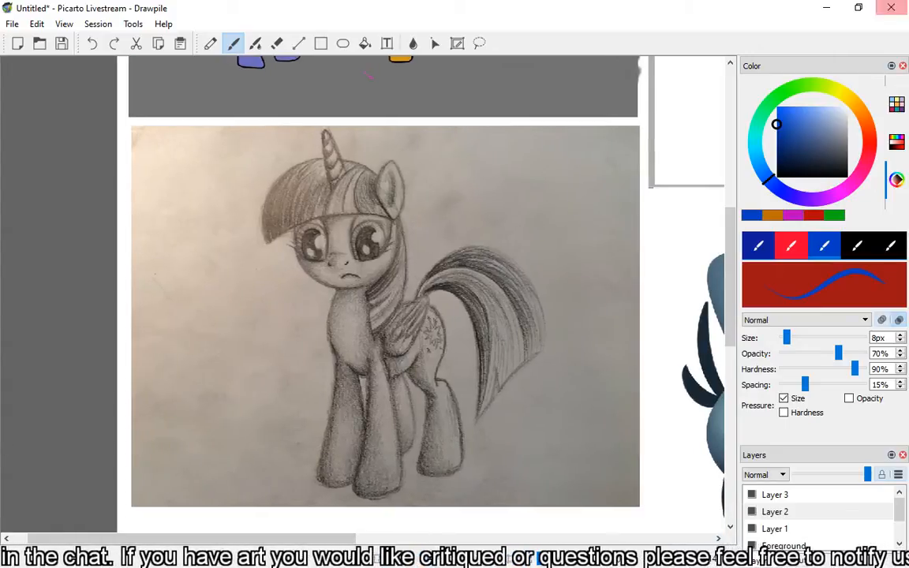
{"action": "left_click", "coordinate": [610, 562]}
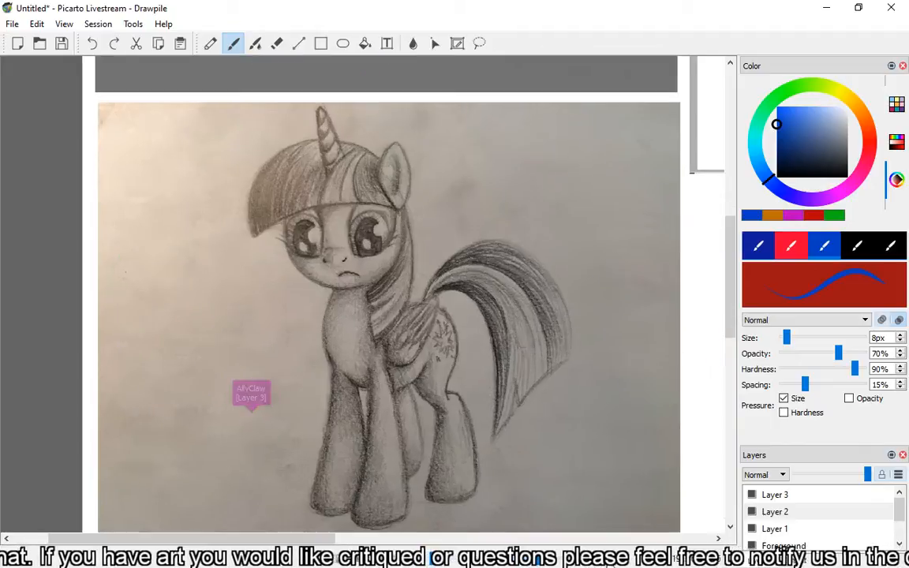
{"action": "left_click", "coordinate": [611, 561]}
{"action": "left_click_drag", "start_coordinate": [732, 254], "coordinate": [731, 267]}
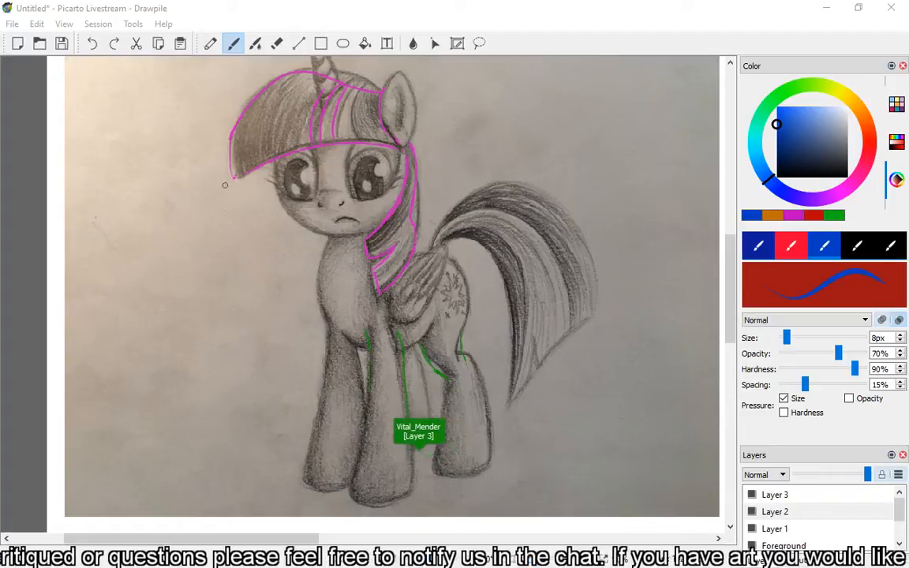
{"action": "left_click", "coordinate": [169, 188]}
{"action": "left_click_drag", "start_coordinate": [211, 184], "coordinate": [203, 175]}
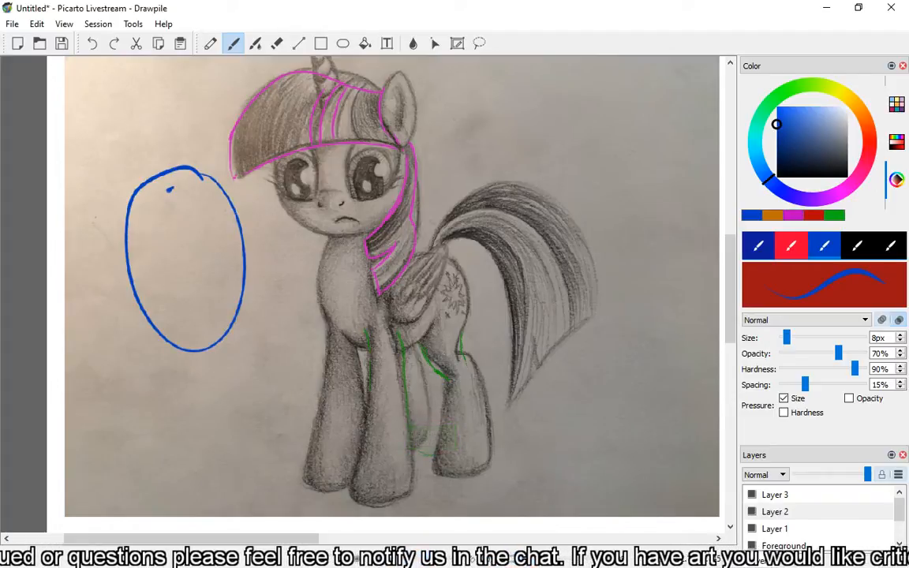
{"action": "mouse_move", "coordinate": [161, 219]}
{"action": "left_mouse_down"}
{"action": "mouse_move", "coordinate": [183, 219]}
{"action": "mouse_move", "coordinate": [195, 296]}
{"action": "mouse_move", "coordinate": [204, 280]}
{"action": "mouse_move", "coordinate": [171, 335]}
{"action": "left_mouse_up"}
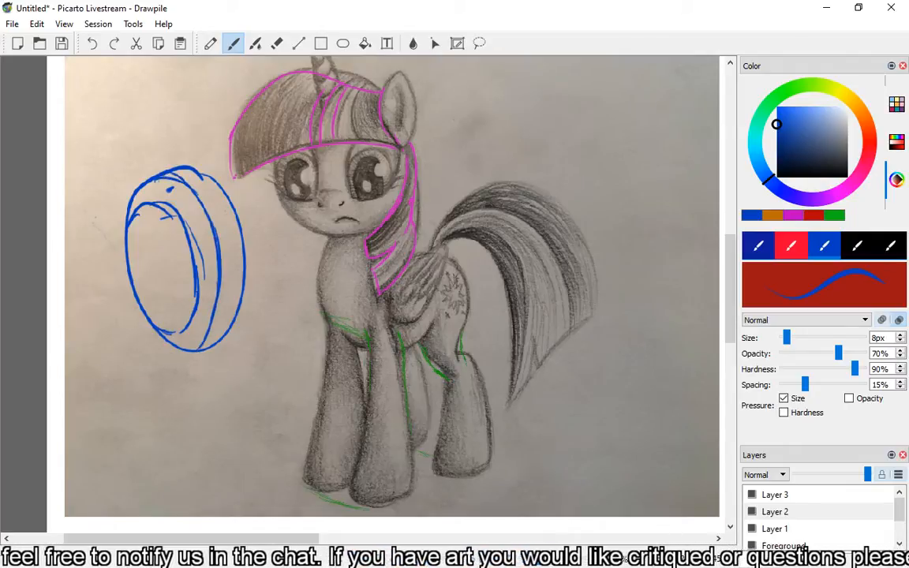
{"action": "left_click", "coordinate": [92, 44]}
{"action": "left_click", "coordinate": [91, 43]}
{"action": "left_click", "coordinate": [91, 43]}
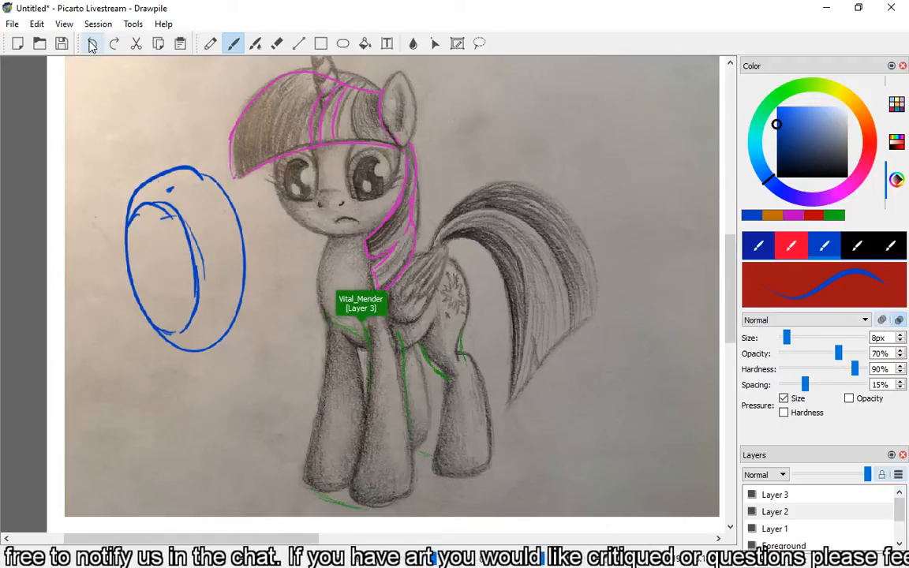
{"action": "left_click", "coordinate": [91, 44]}
{"action": "left_click", "coordinate": [90, 45]}
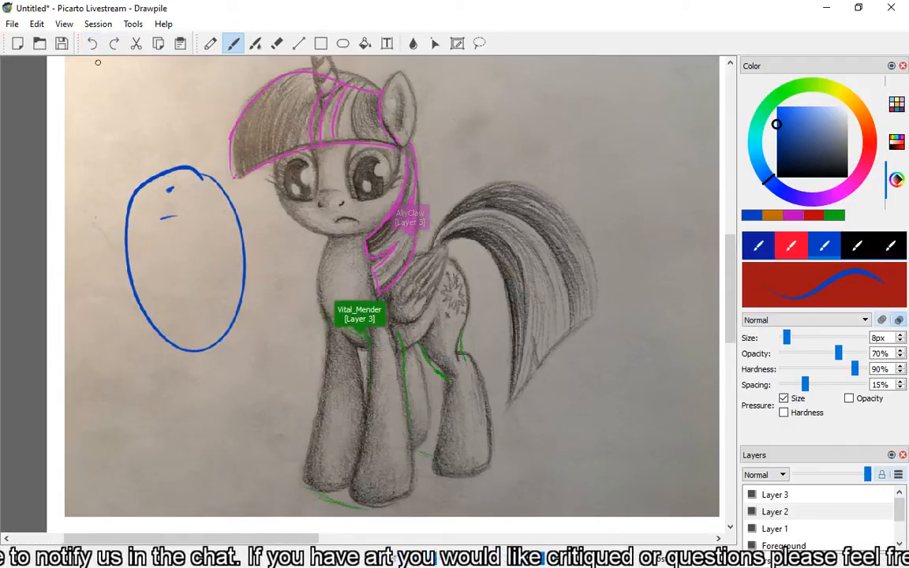
{"action": "left_click", "coordinate": [85, 44]}
Sketch the iris and pupil arcs inside the blue eye outline, with a small highlight oval, a centre dot and shading strokes.
{"action": "mouse_move", "coordinate": [128, 230]}
{"action": "left_mouse_down"}
{"action": "mouse_move", "coordinate": [156, 210]}
{"action": "mouse_move", "coordinate": [179, 247]}
{"action": "mouse_move", "coordinate": [187, 289]}
{"action": "left_mouse_up"}
{"action": "mouse_move", "coordinate": [155, 209]}
{"action": "left_mouse_down"}
{"action": "mouse_move", "coordinate": [186, 249]}
{"action": "mouse_move", "coordinate": [188, 288]}
{"action": "mouse_move", "coordinate": [198, 277]}
{"action": "mouse_move", "coordinate": [168, 330]}
{"action": "left_mouse_up"}
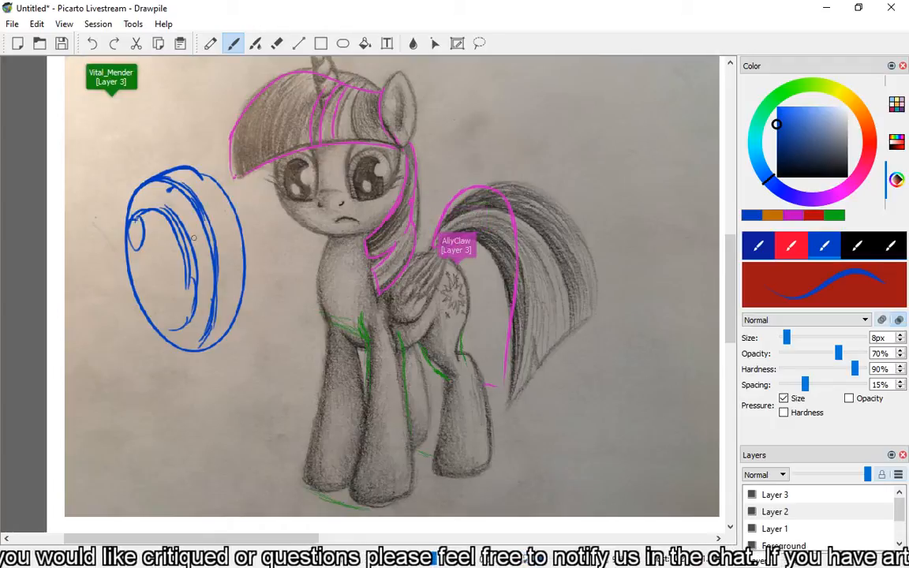
{"action": "left_click_drag", "start_coordinate": [165, 263], "coordinate": [166, 258]}
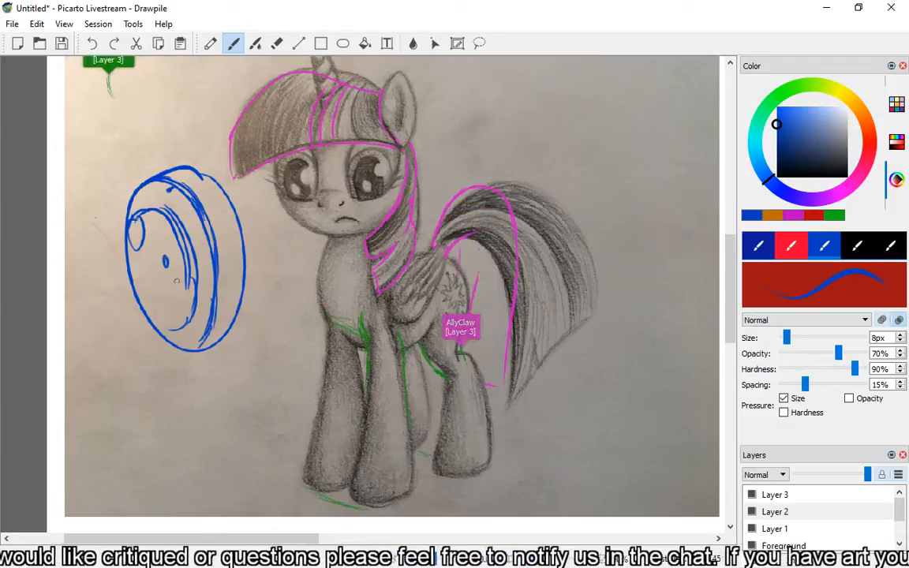
{"action": "mouse_move", "coordinate": [146, 212]}
{"action": "left_mouse_down"}
{"action": "mouse_move", "coordinate": [144, 273]}
{"action": "mouse_move", "coordinate": [162, 207]}
{"action": "mouse_move", "coordinate": [151, 275]}
{"action": "mouse_move", "coordinate": [147, 238]}
{"action": "left_mouse_up"}
{"action": "mouse_move", "coordinate": [160, 212]}
{"action": "left_mouse_down"}
{"action": "mouse_move", "coordinate": [160, 257]}
{"action": "mouse_move", "coordinate": [171, 281]}
{"action": "left_mouse_up"}
{"action": "mouse_move", "coordinate": [172, 232]}
{"action": "left_mouse_down"}
{"action": "mouse_move", "coordinate": [164, 273]}
{"action": "mouse_move", "coordinate": [171, 305]}
{"action": "mouse_move", "coordinate": [154, 312]}
{"action": "left_mouse_up"}
{"action": "left_click_drag", "start_coordinate": [162, 268], "coordinate": [153, 294]}
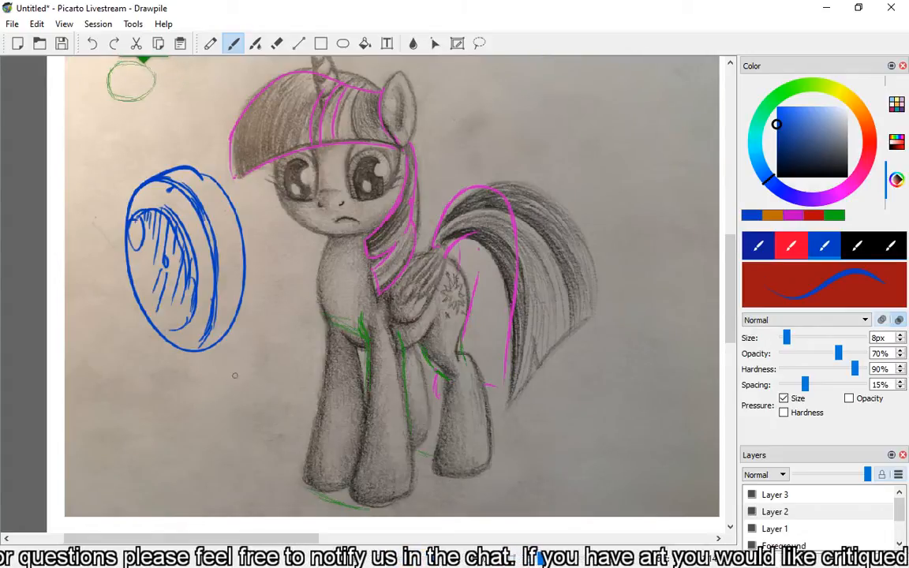
Mark the eye's width in blue below it, and draw a green measuring line across the pupil labelled 1/2.
{"action": "mouse_move", "coordinate": [243, 370]}
{"action": "left_mouse_down"}
{"action": "mouse_move", "coordinate": [155, 382]}
{"action": "mouse_move", "coordinate": [133, 395]}
{"action": "mouse_move", "coordinate": [247, 404]}
{"action": "left_mouse_up"}
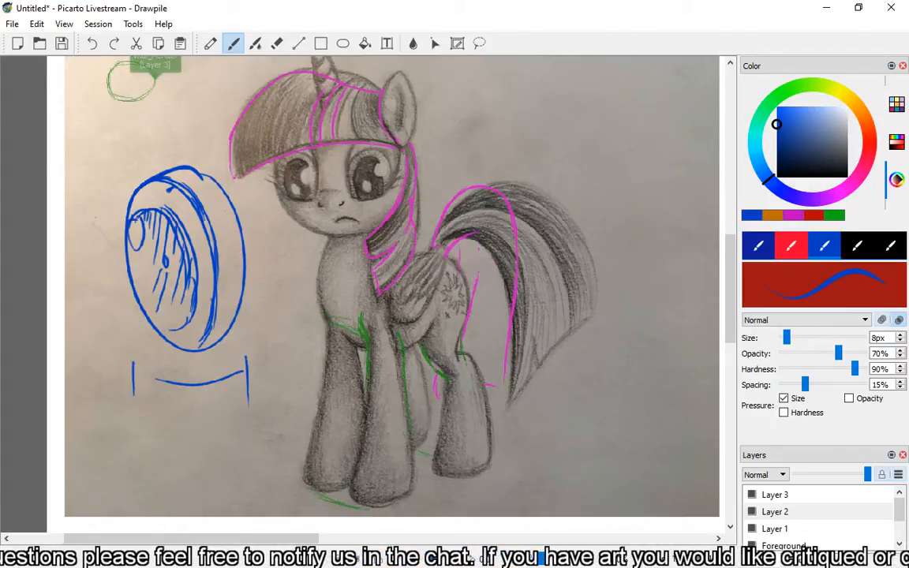
{"action": "left_click_drag", "start_coordinate": [171, 395], "coordinate": [170, 418]}
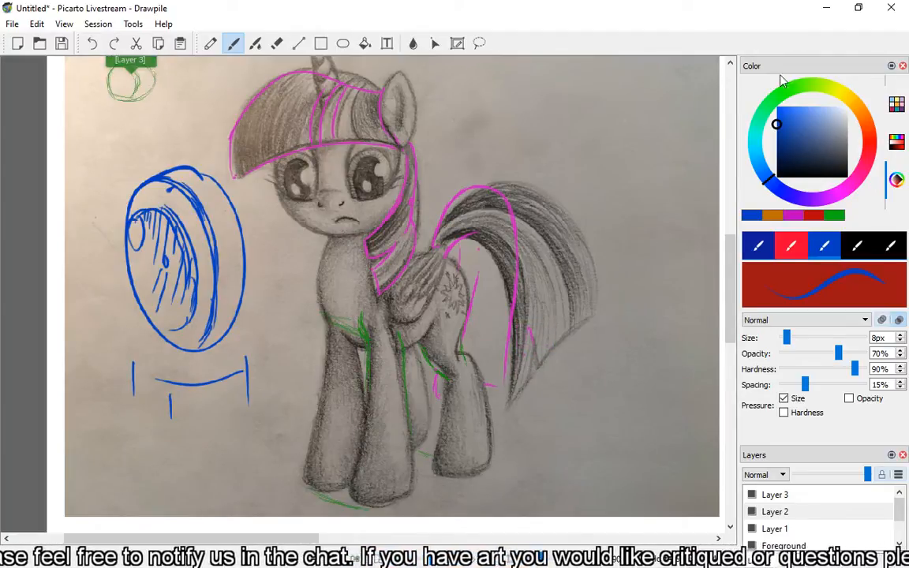
{"action": "left_click", "coordinate": [785, 90]}
{"action": "left_click_drag", "start_coordinate": [197, 271], "coordinate": [130, 283]}
{"action": "left_click_drag", "start_coordinate": [195, 267], "coordinate": [198, 281]}
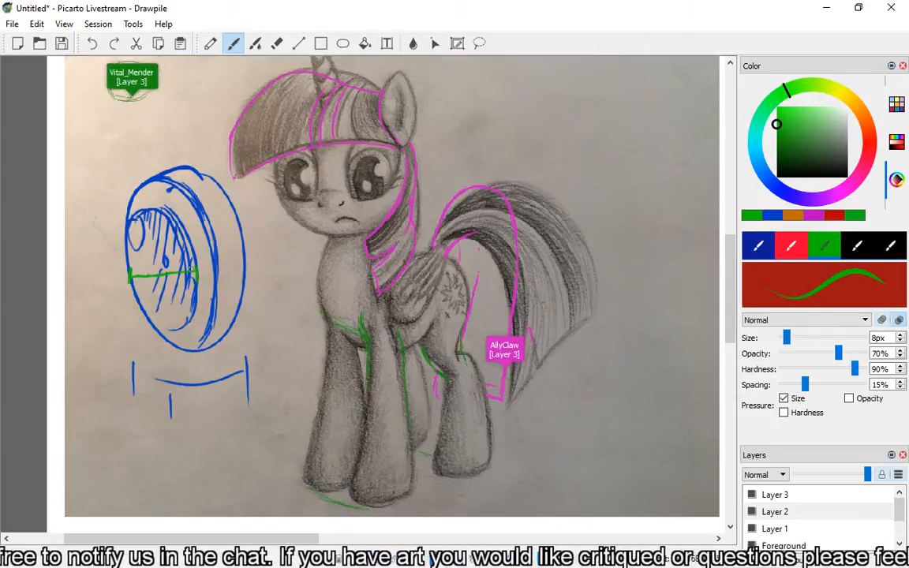
{"action": "mouse_move", "coordinate": [90, 317]}
{"action": "left_mouse_down"}
{"action": "mouse_move", "coordinate": [104, 341]}
{"action": "mouse_move", "coordinate": [122, 335]}
{"action": "left_mouse_up"}
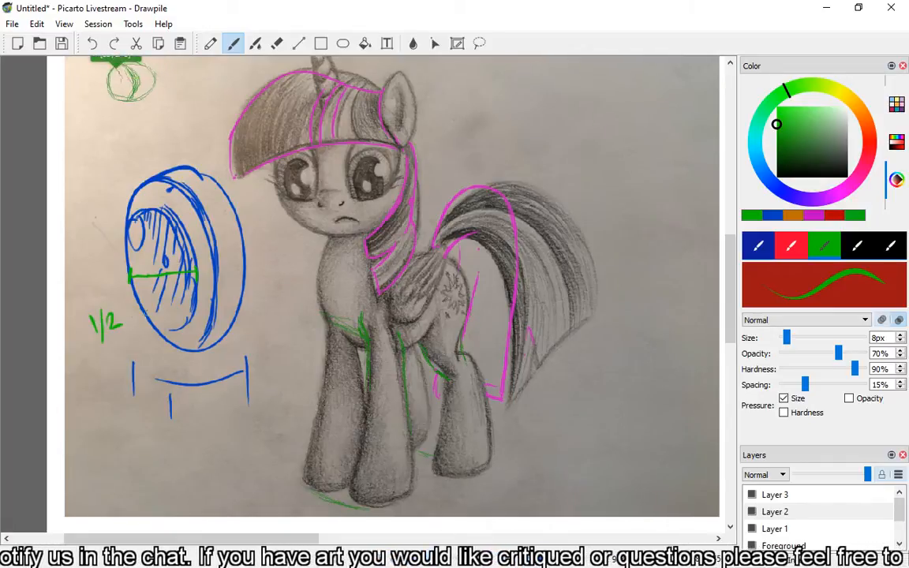
Draw a red measuring line across the iris of the eye diagram and label it 3/4.
{"action": "left_click_drag", "start_coordinate": [213, 307], "coordinate": [134, 304]}
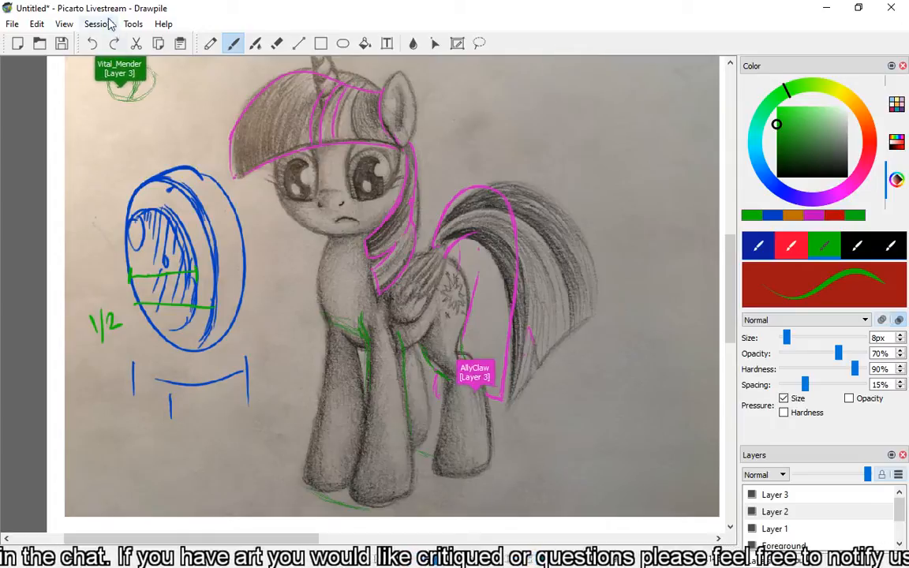
{"action": "left_click", "coordinate": [93, 43]}
{"action": "left_click", "coordinate": [871, 136]}
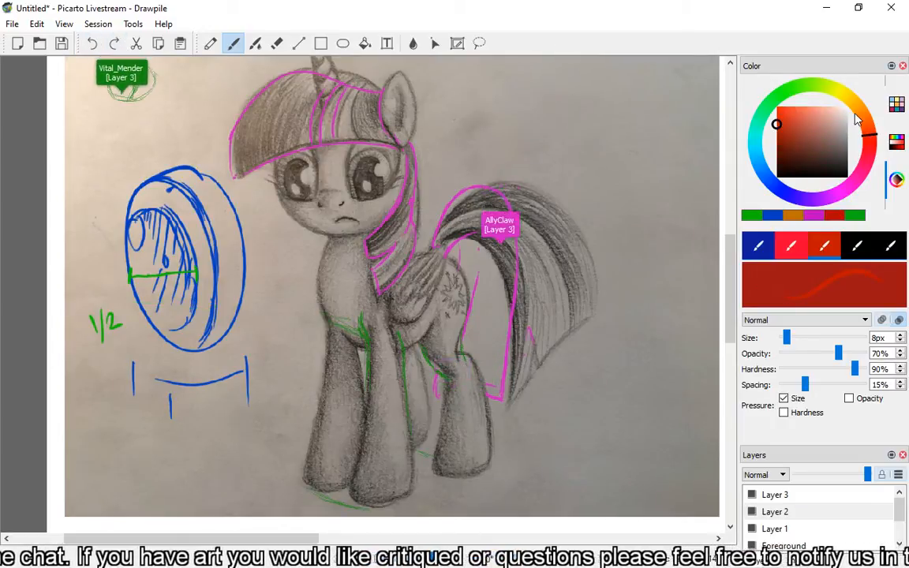
{"action": "mouse_move", "coordinate": [129, 296]}
{"action": "left_mouse_down"}
{"action": "mouse_move", "coordinate": [212, 292]}
{"action": "mouse_move", "coordinate": [130, 306]}
{"action": "left_mouse_up"}
{"action": "mouse_move", "coordinate": [211, 287]}
{"action": "left_mouse_down"}
{"action": "mouse_move", "coordinate": [213, 311]}
{"action": "mouse_move", "coordinate": [257, 331]}
{"action": "mouse_move", "coordinate": [291, 329]}
{"action": "left_mouse_up"}
{"action": "left_click_drag", "start_coordinate": [287, 314], "coordinate": [289, 345]}
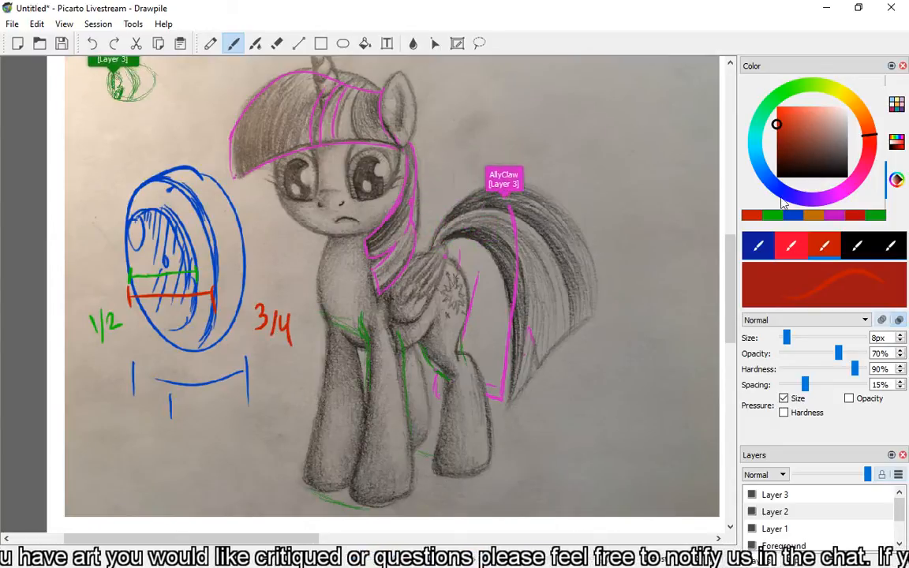
Mark the pupil's height with a purple line labelled 3/4, and the iris's height with a yellow line.
{"action": "left_click", "coordinate": [783, 202]}
{"action": "left_click", "coordinate": [823, 198]}
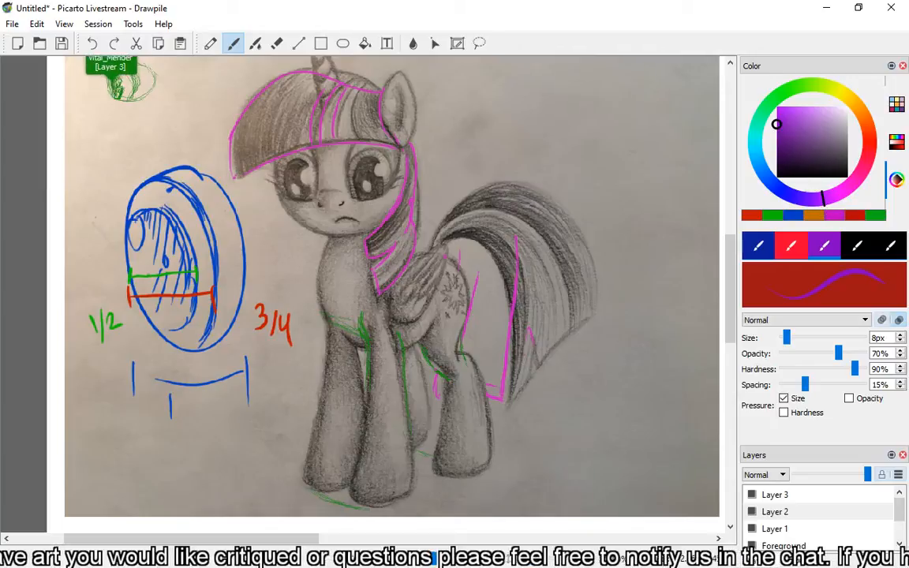
{"action": "left_click_drag", "start_coordinate": [149, 211], "coordinate": [168, 322]}
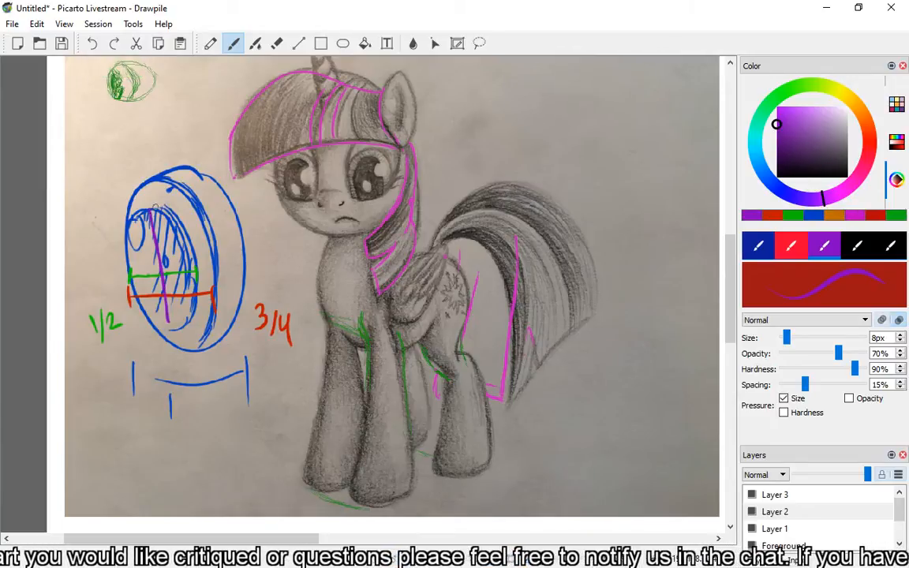
{"action": "left_click_drag", "start_coordinate": [159, 207], "coordinate": [132, 219]}
{"action": "left_click_drag", "start_coordinate": [183, 321], "coordinate": [149, 336]}
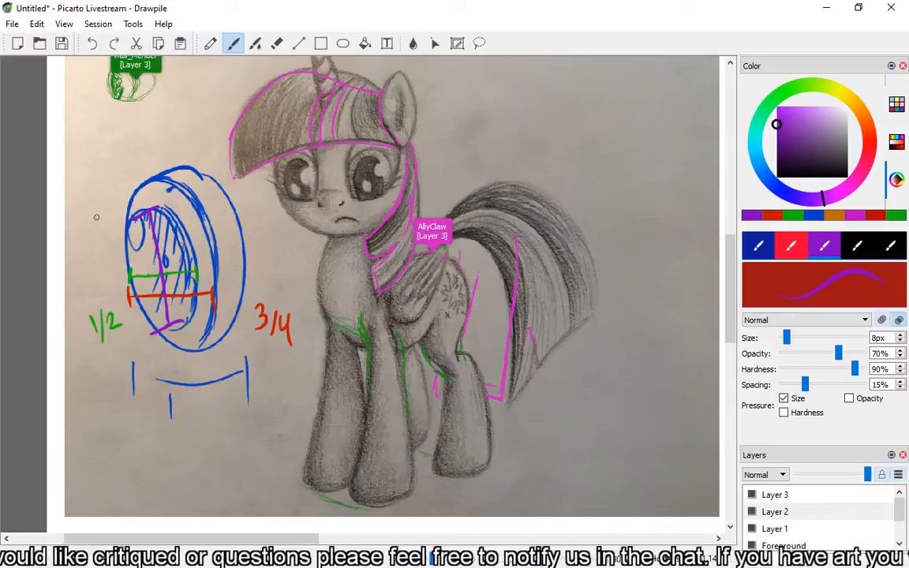
{"action": "mouse_move", "coordinate": [76, 238]}
{"action": "left_mouse_down"}
{"action": "mouse_move", "coordinate": [77, 257]}
{"action": "mouse_move", "coordinate": [114, 256]}
{"action": "left_mouse_up"}
{"action": "left_click_drag", "start_coordinate": [115, 244], "coordinate": [116, 269]}
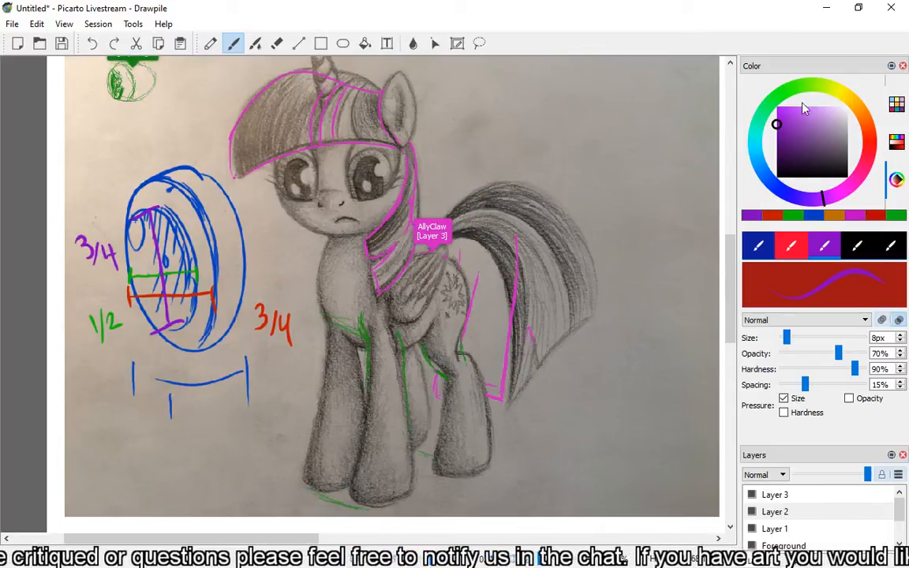
{"action": "left_click", "coordinate": [851, 99]}
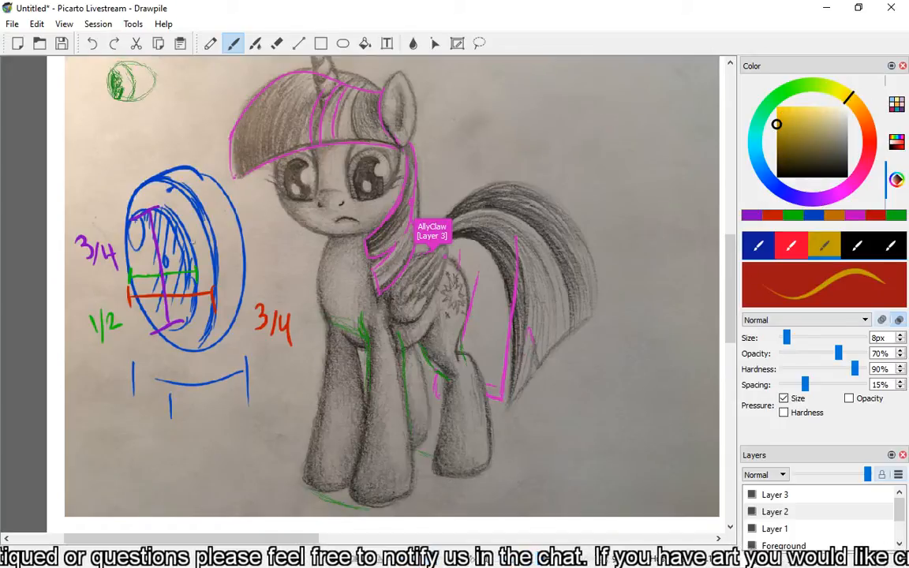
{"action": "left_click_drag", "start_coordinate": [177, 174], "coordinate": [202, 342]}
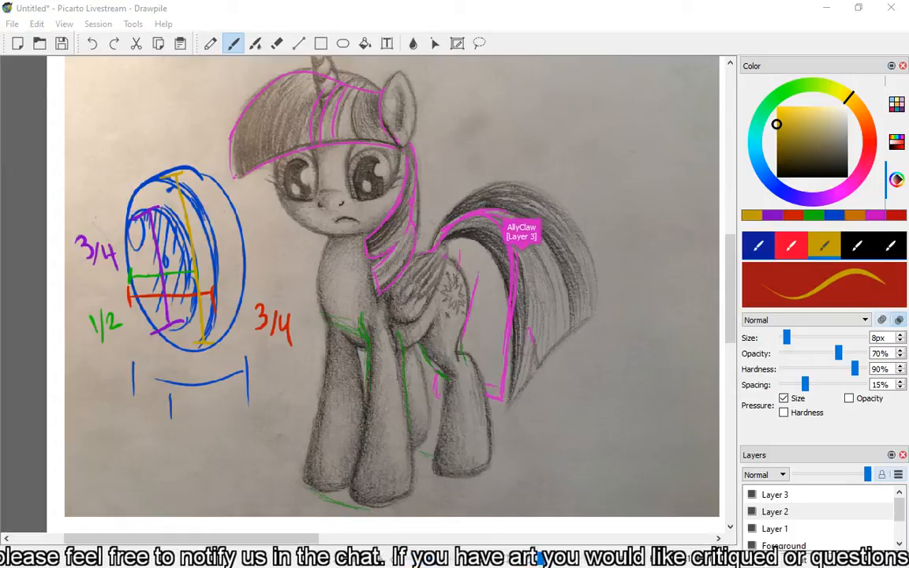
Bring the show screenshot of the yellow and blue pegasi over the canvas, examine their eyes and move it off again.
{"action": "left_click_drag", "start_coordinate": [908, 0], "coordinate": [595, 6]}
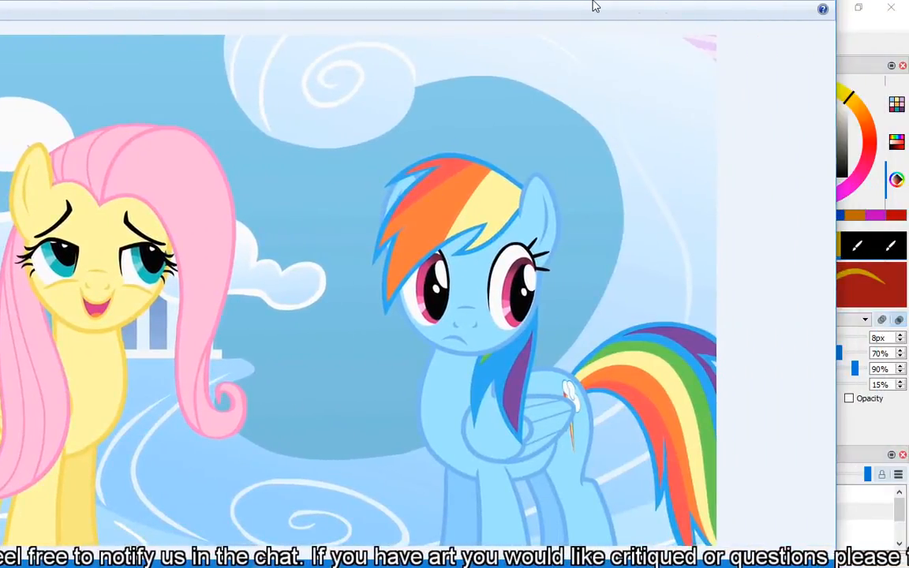
{"action": "left_click_drag", "start_coordinate": [595, 6], "coordinate": [730, 0]}
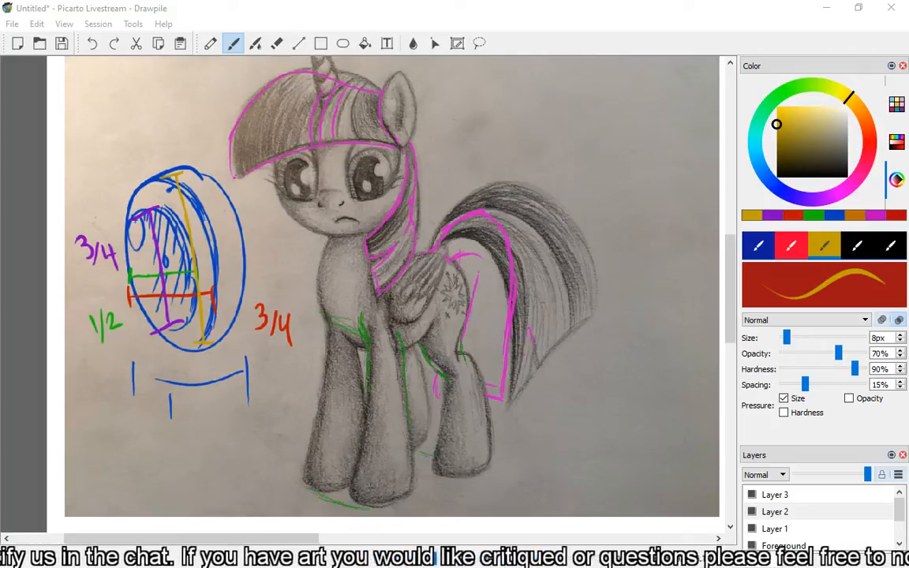
{"action": "left_click_drag", "start_coordinate": [489, 0], "coordinate": [652, 5]}
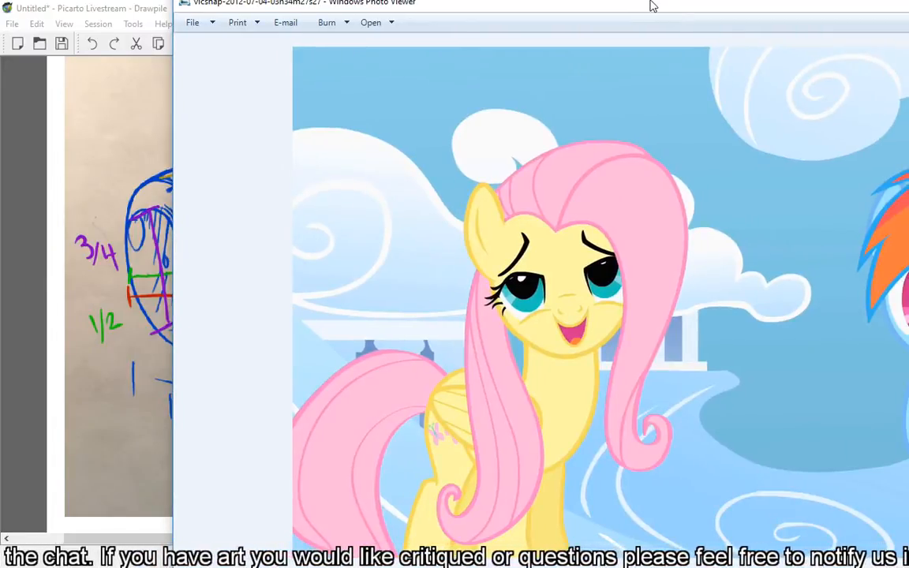
{"action": "left_click_drag", "start_coordinate": [651, 5], "coordinate": [552, 0]}
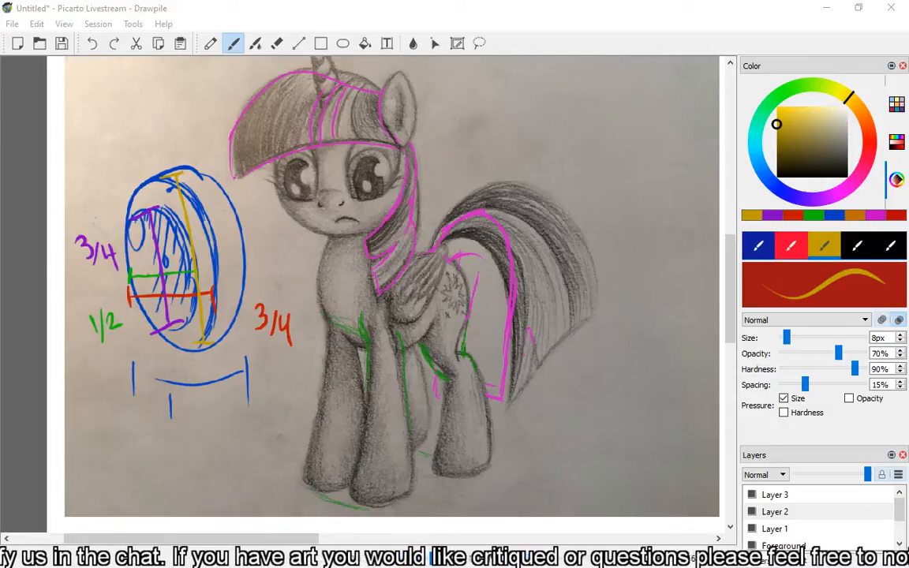
Sketch a yellow construction circle around the pencil-drawn pony's head.
{"action": "mouse_move", "coordinate": [276, 176]}
{"action": "left_mouse_down"}
{"action": "mouse_move", "coordinate": [285, 111]}
{"action": "mouse_move", "coordinate": [295, 108]}
{"action": "mouse_move", "coordinate": [397, 152]}
{"action": "left_mouse_up"}
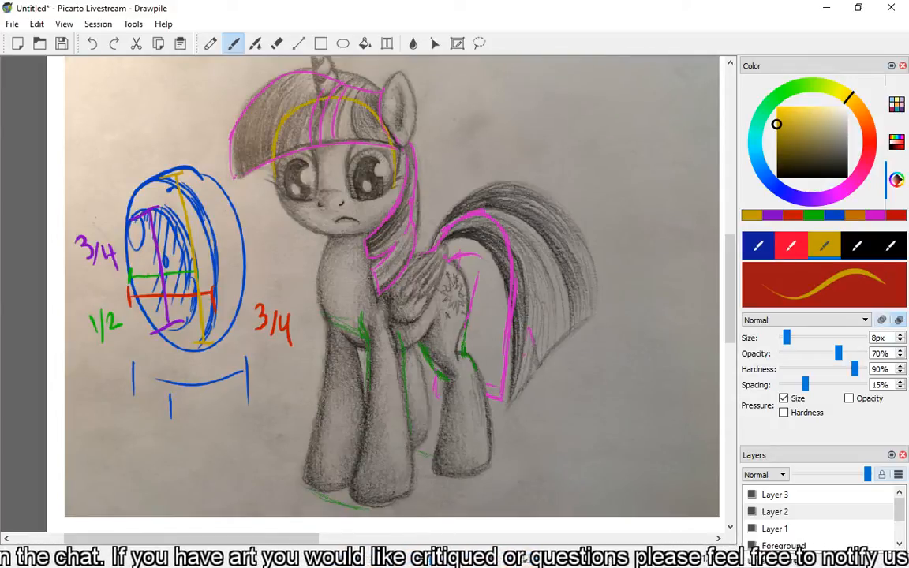
{"action": "left_click", "coordinate": [91, 45]}
{"action": "mouse_move", "coordinate": [285, 113]}
{"action": "left_mouse_down"}
{"action": "mouse_move", "coordinate": [387, 96]}
{"action": "mouse_move", "coordinate": [349, 250]}
{"action": "left_mouse_up"}
{"action": "left_click_drag", "start_coordinate": [272, 156], "coordinate": [369, 233]}
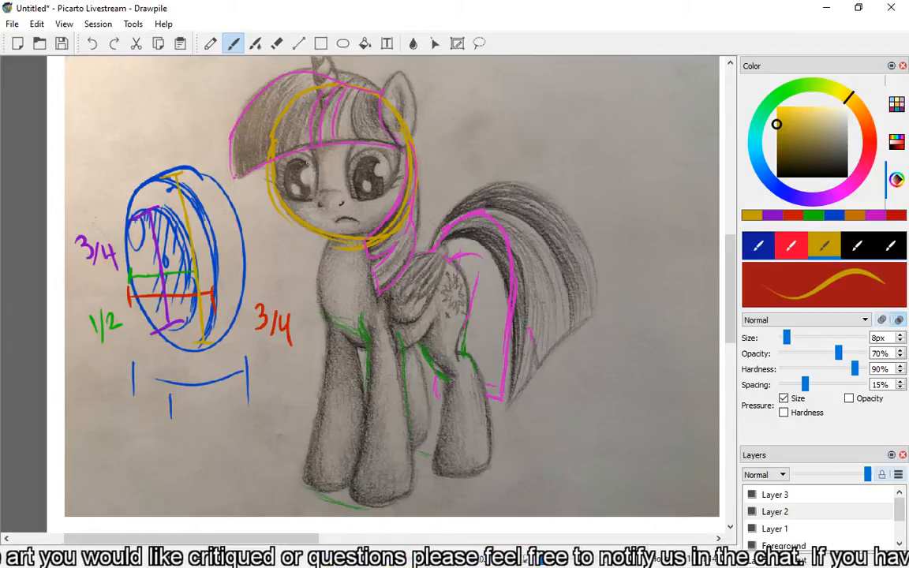
{"action": "left_click_drag", "start_coordinate": [283, 131], "coordinate": [283, 176]}
{"action": "left_click_drag", "start_coordinate": [318, 131], "coordinate": [318, 176]}
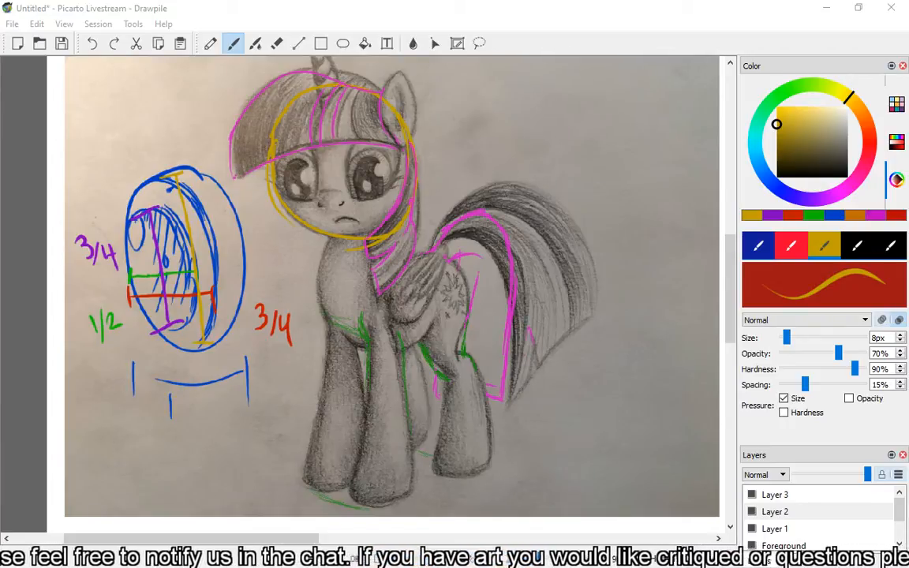
Examine the blue faceless pony painting and the green guidelines around its muzzle, mouth and jaw, up close and as a whole head.
{"action": "left_click_drag", "start_coordinate": [245, 537], "coordinate": [469, 539]}
{"action": "left_click_drag", "start_coordinate": [732, 270], "coordinate": [730, 294]}
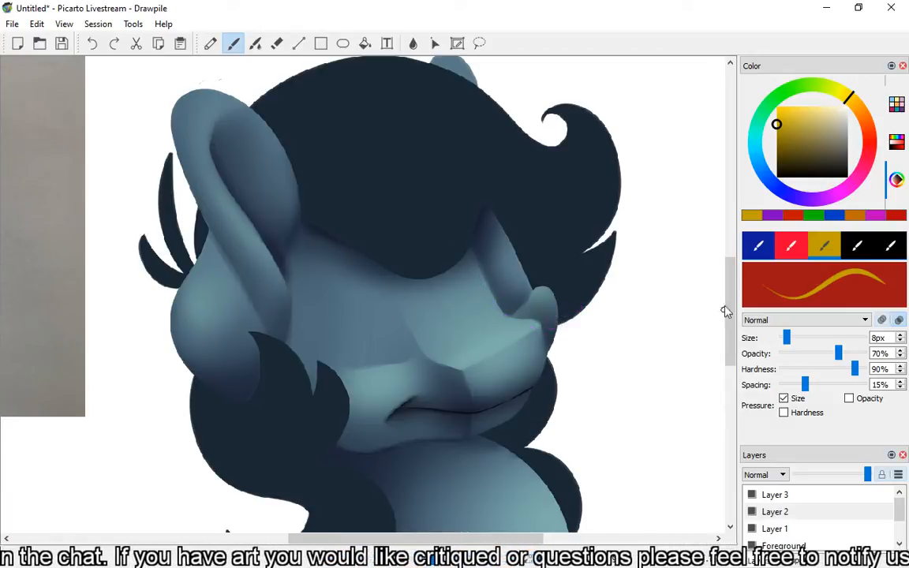
{"action": "scroll", "coordinate": [725, 310], "scroll_direction": "down", "scroll_amount": 2}
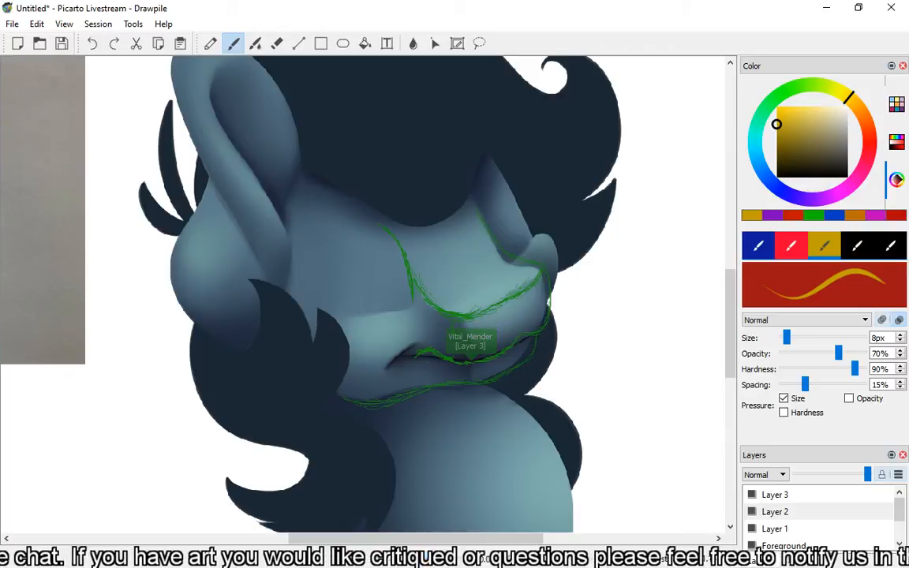
{"action": "key", "text": "ctrl+plus"}
{"action": "key", "text": "ctrl+plus"}
{"action": "key", "text": "ctrl+plus"}
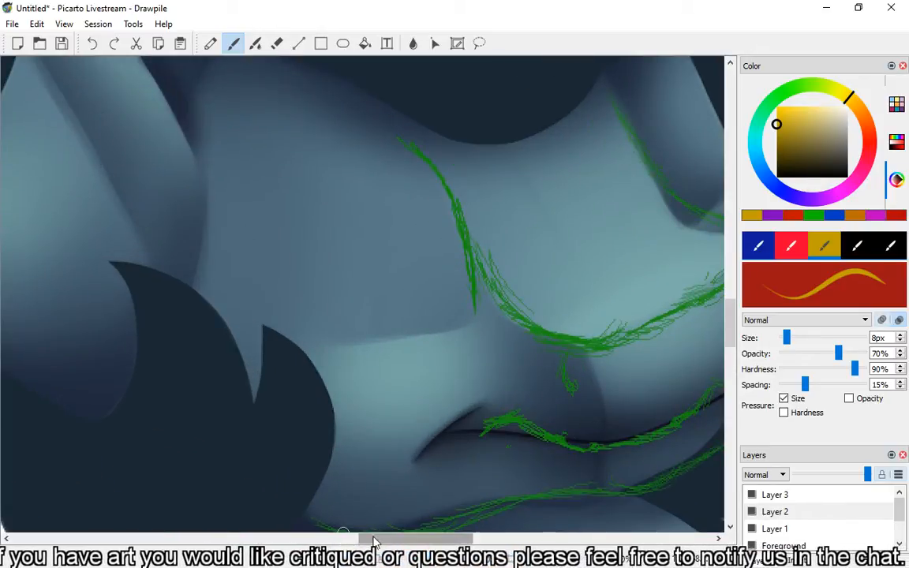
{"action": "left_click_drag", "start_coordinate": [375, 540], "coordinate": [451, 541]}
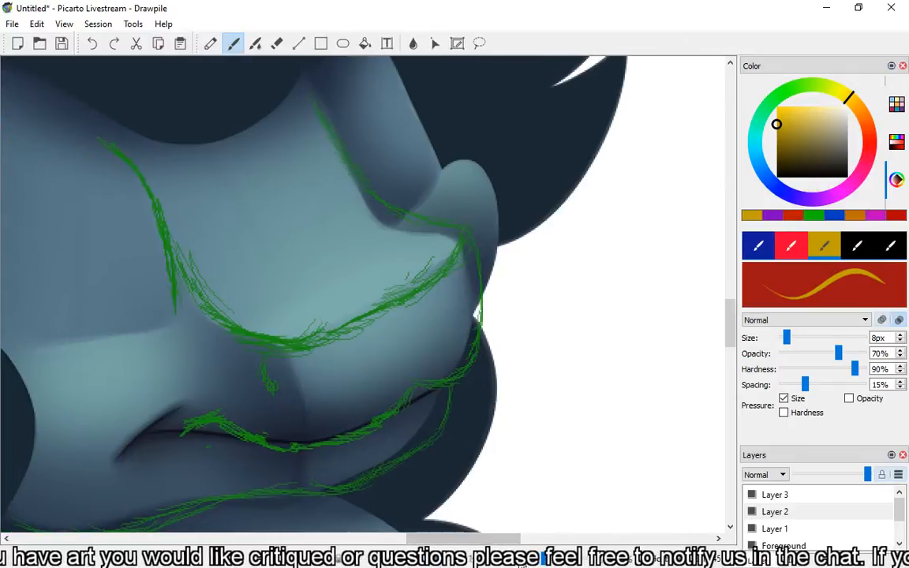
{"action": "key", "text": "ctrl+minus"}
{"action": "key", "text": "ctrl+minus"}
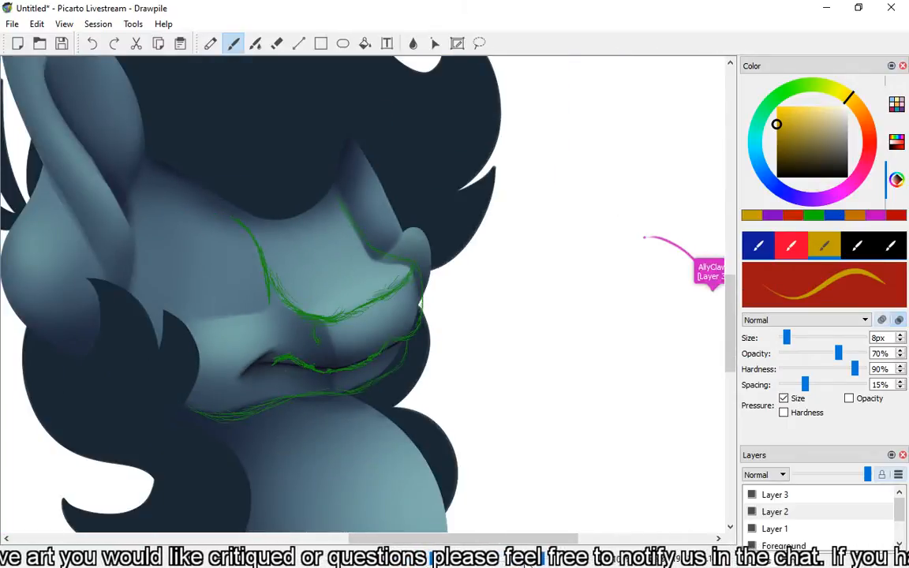
{"action": "left_click_drag", "start_coordinate": [461, 540], "coordinate": [413, 530]}
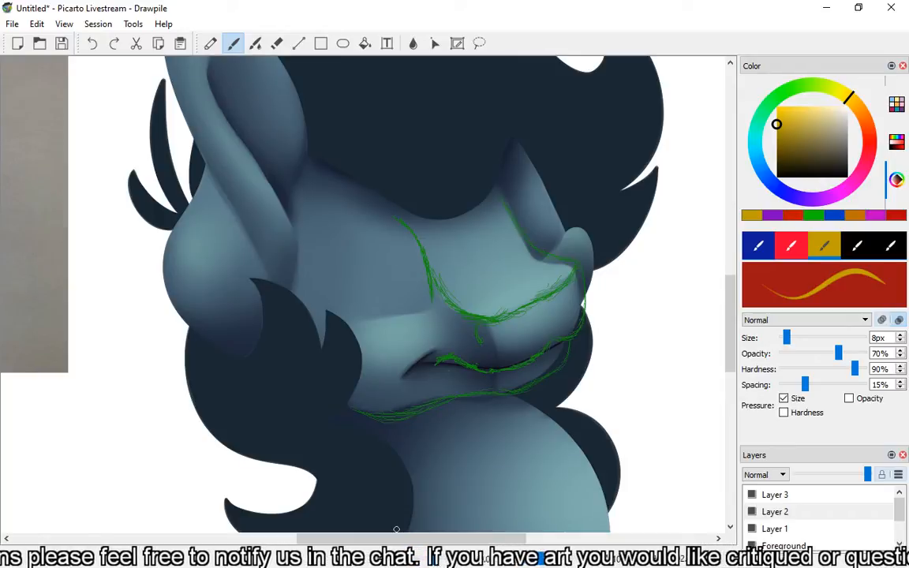
{"action": "left_click_drag", "start_coordinate": [730, 303], "coordinate": [730, 279]}
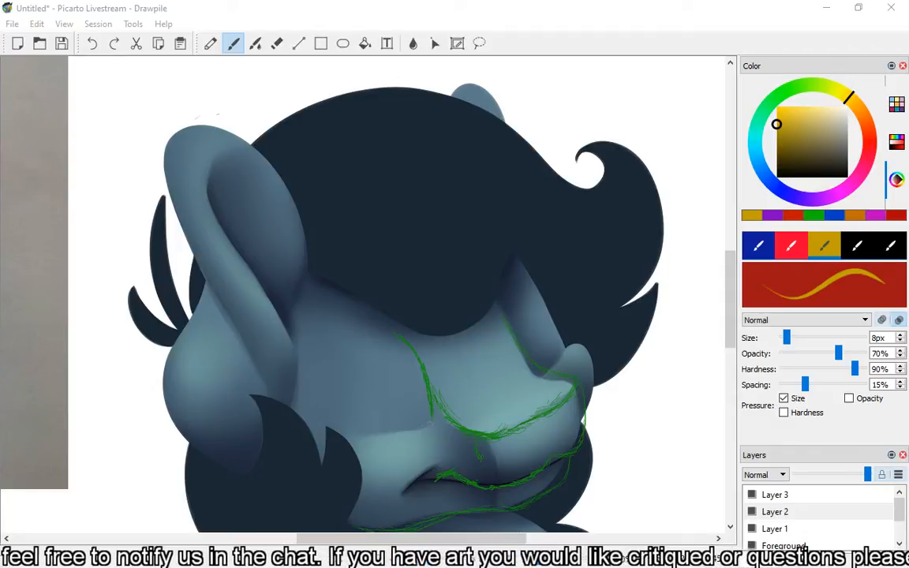
Sketch yellow guide strokes along the lower and outer edges of the near eye area on the blue faceless pony.
{"action": "left_click_drag", "start_coordinate": [425, 430], "coordinate": [365, 436]}
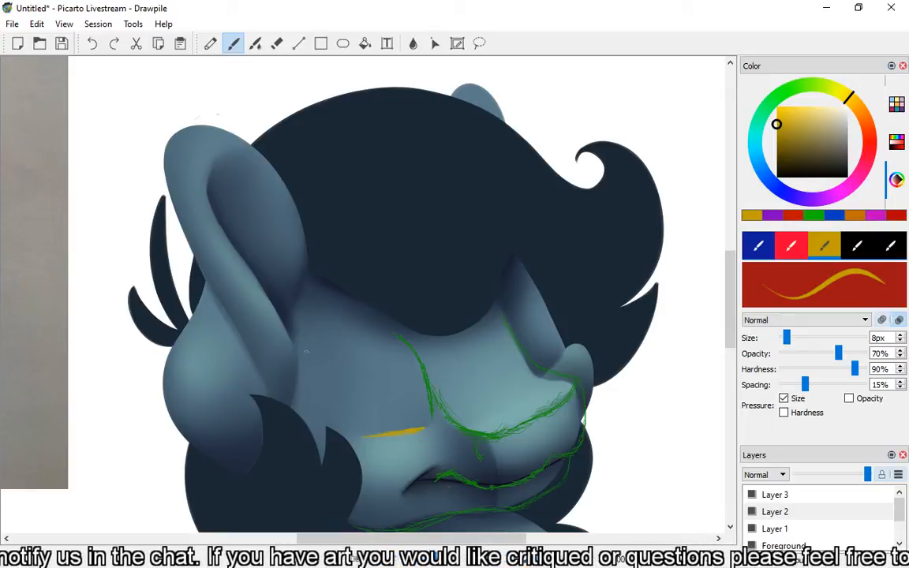
{"action": "left_click_drag", "start_coordinate": [322, 331], "coordinate": [324, 393]}
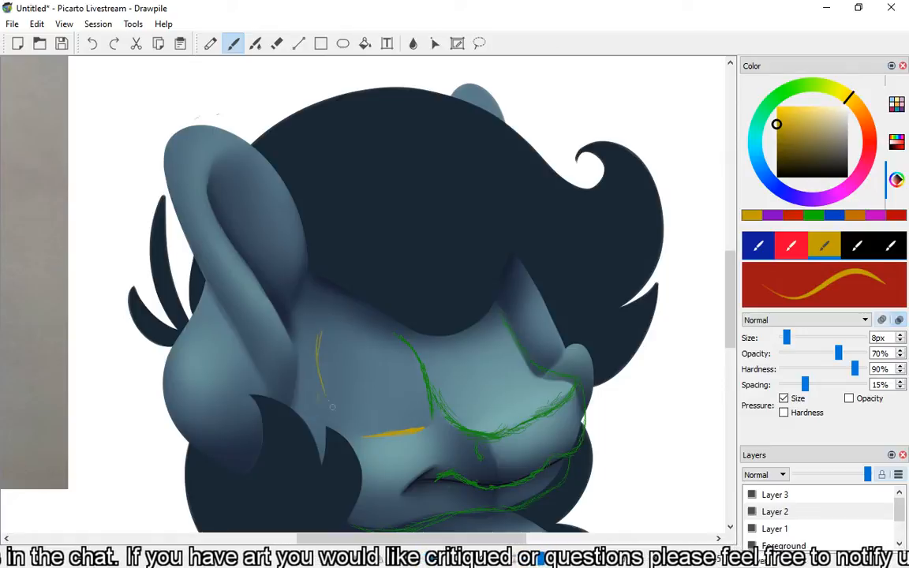
{"action": "left_click_drag", "start_coordinate": [317, 352], "coordinate": [327, 411]}
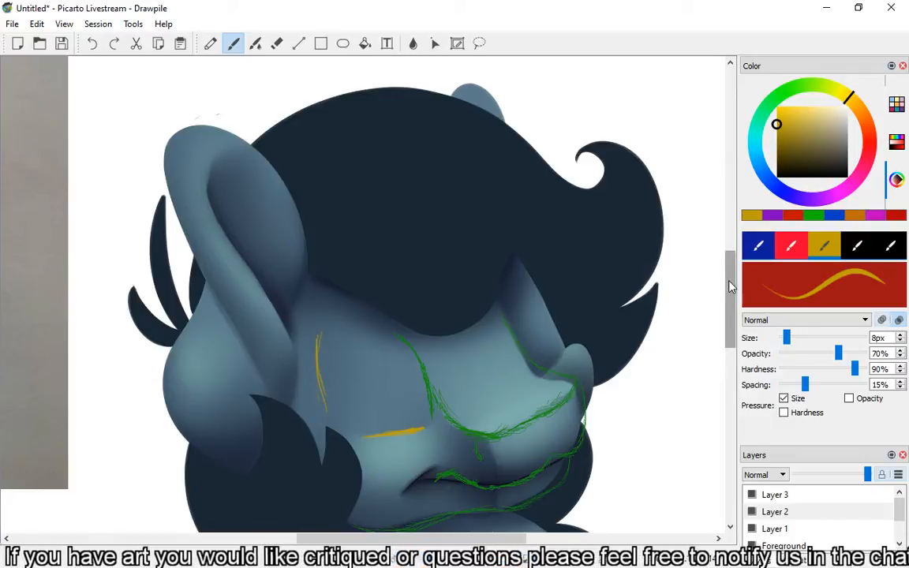
Make Layer 1 the active layer with the whole blue pony bust and the empty canvas beside it in view.
{"action": "scroll", "coordinate": [731, 316], "scroll_direction": "down", "scroll_amount": 3}
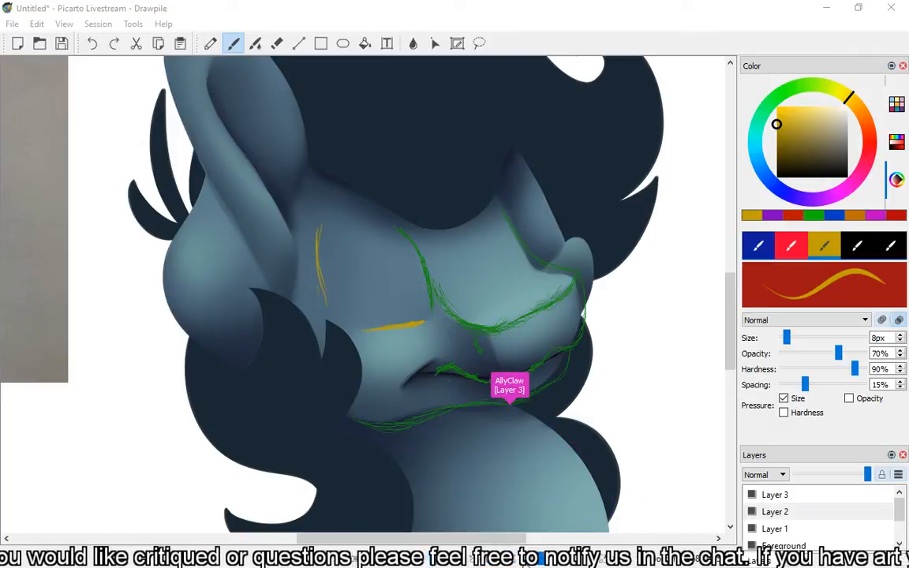
{"action": "left_click_drag", "start_coordinate": [542, 559], "coordinate": [530, 560]}
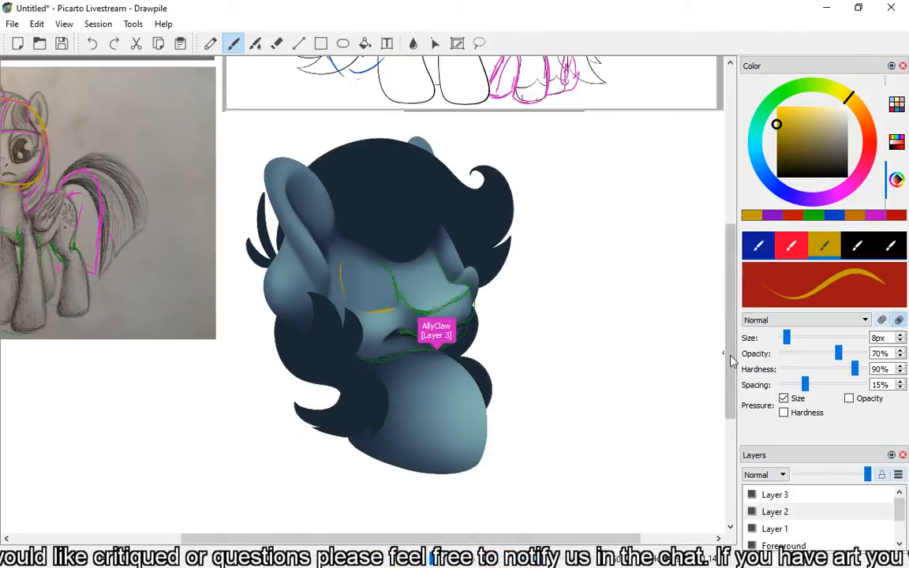
{"action": "left_click_drag", "start_coordinate": [728, 355], "coordinate": [732, 400]}
{"action": "left_click_drag", "start_coordinate": [556, 539], "coordinate": [503, 544]}
{"action": "left_click", "coordinate": [784, 531]}
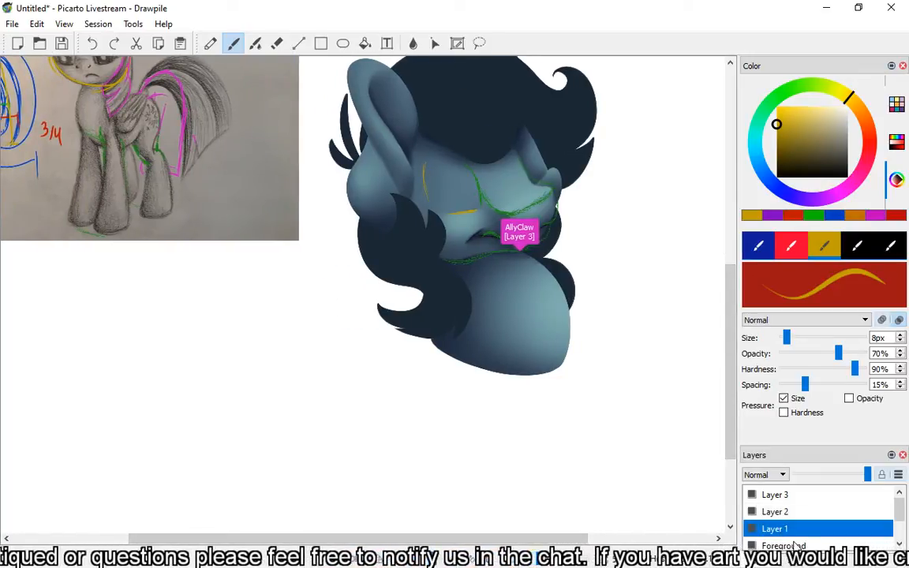
Try placing the Painting_Kikyo_1.5 image from file partly over the blue faceless pony, and undo the placement.
{"action": "left_click", "coordinate": [12, 23]}
{"action": "mouse_move", "coordinate": [37, 26]}
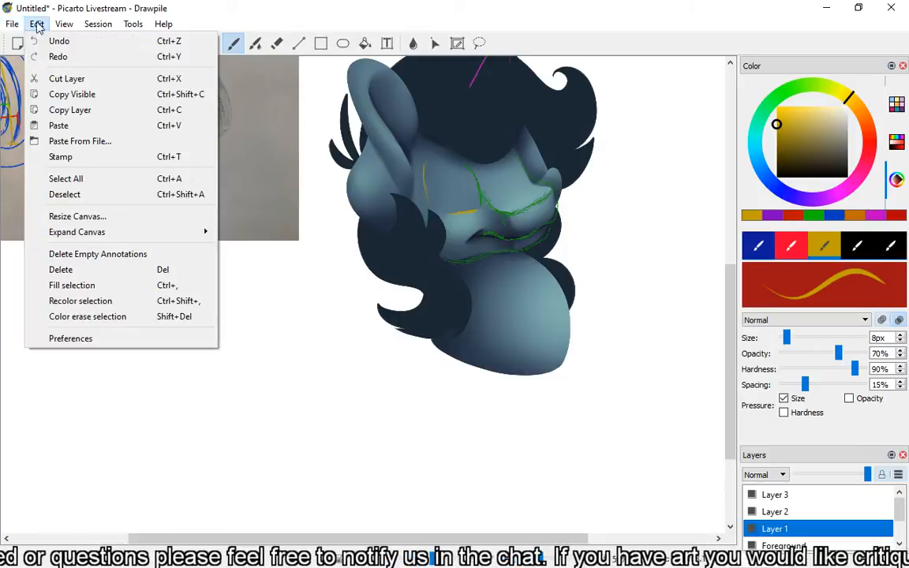
{"action": "left_click", "coordinate": [48, 140]}
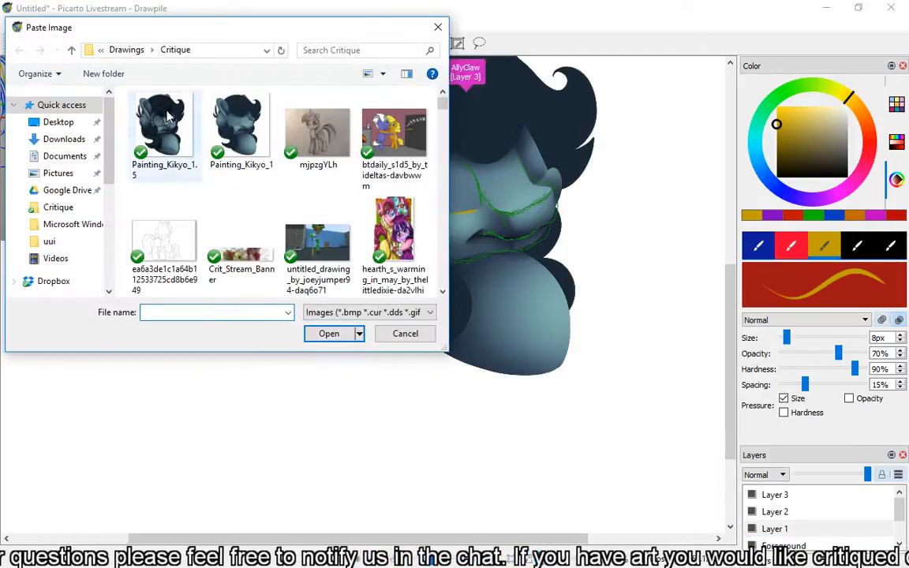
{"action": "double_click", "coordinate": [167, 116]}
{"action": "key", "text": "b"}
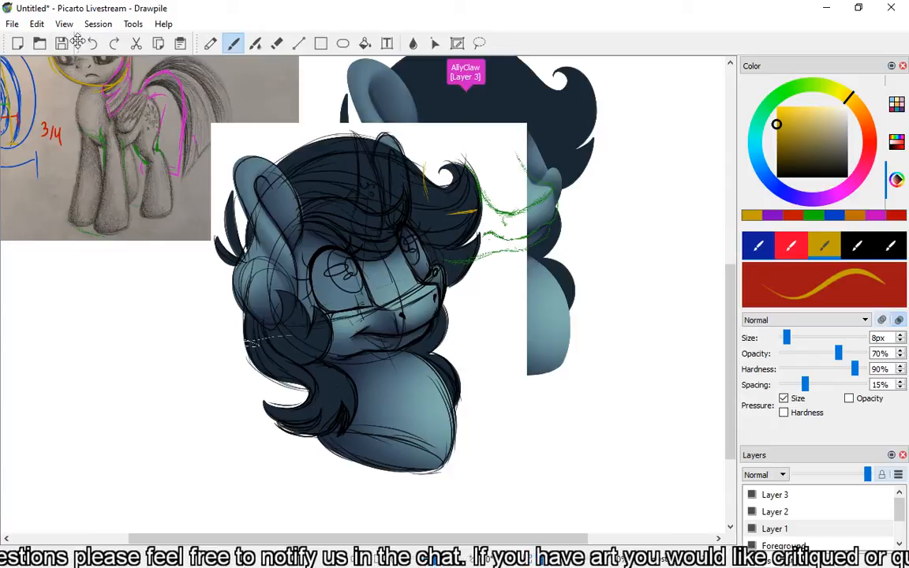
{"action": "left_click", "coordinate": [91, 43]}
{"action": "scroll", "coordinate": [513, 276], "scroll_direction": "up", "scroll_amount": 2}
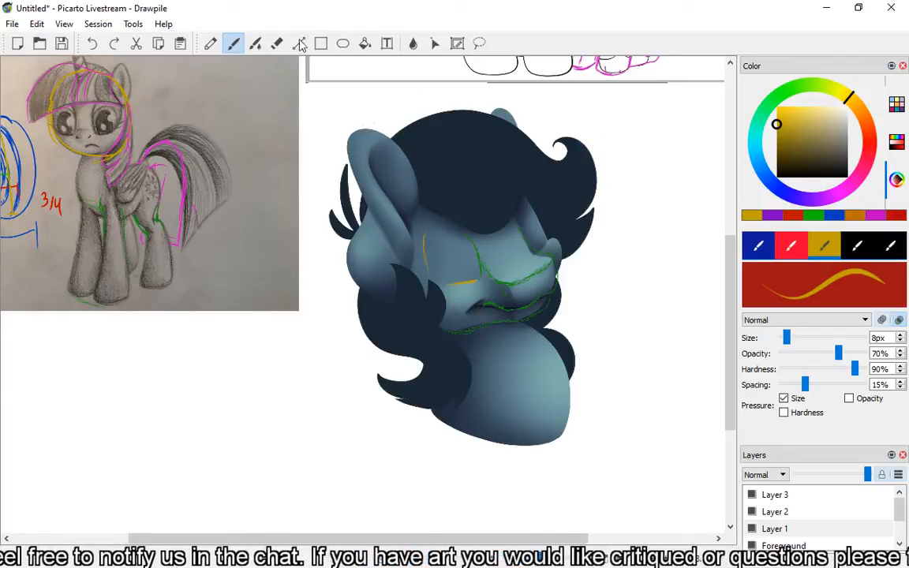
Insert the Painting_Kikyo_1.5 image from file and place it beside the blue faceless pony, overlapping the lower part of the pencil drawing's photo.
{"action": "left_click", "coordinate": [87, 24]}
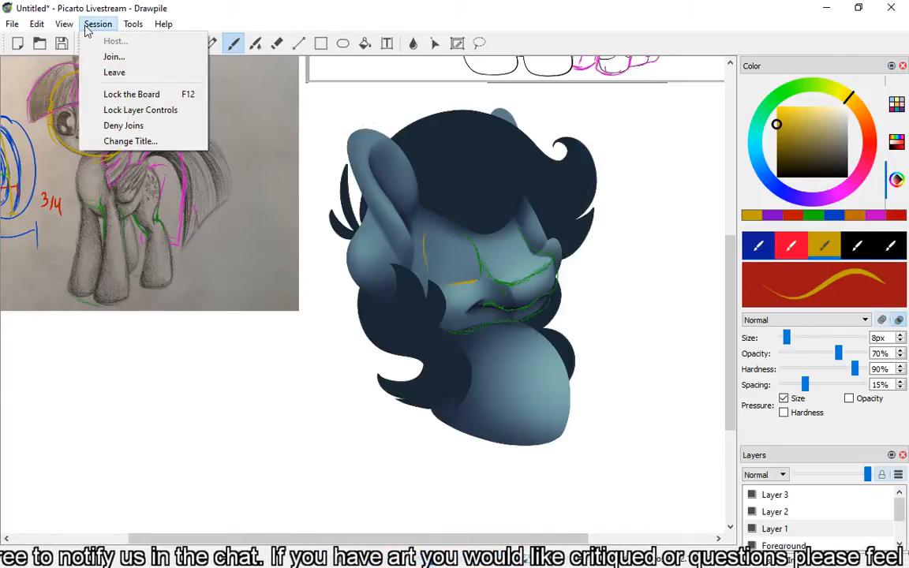
{"action": "mouse_move", "coordinate": [63, 24]}
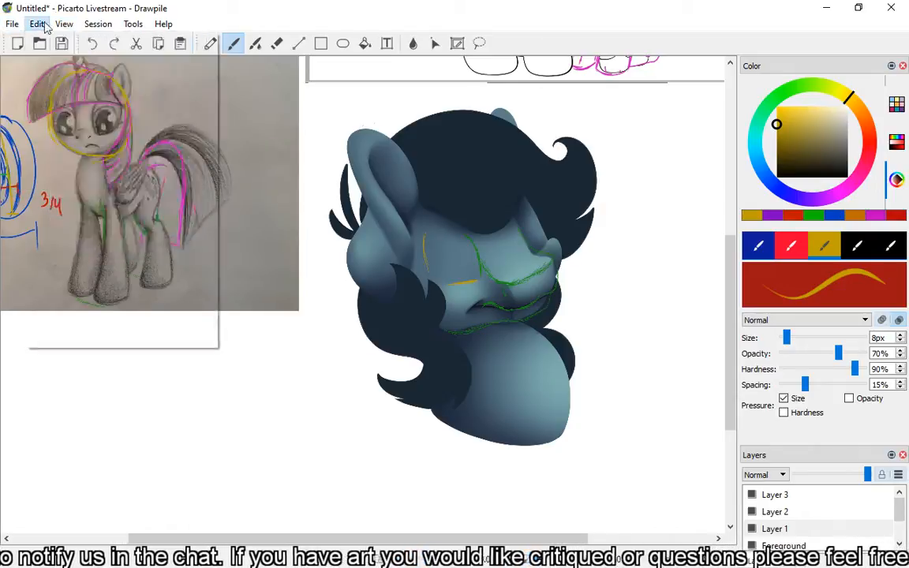
{"action": "left_click", "coordinate": [77, 147]}
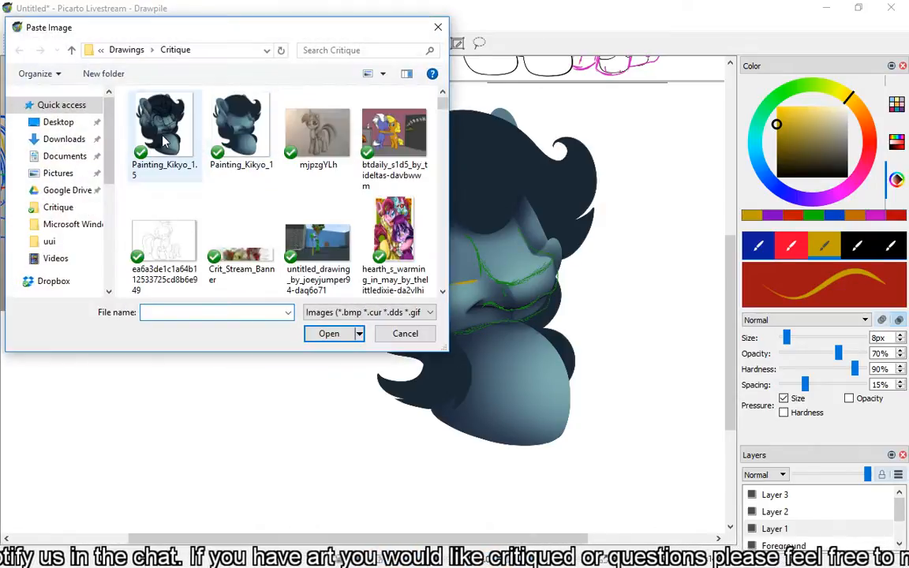
{"action": "double_click", "coordinate": [150, 112]}
{"action": "mouse_move", "coordinate": [361, 262]}
{"action": "left_mouse_down"}
{"action": "mouse_move", "coordinate": [239, 273]}
{"action": "mouse_move", "coordinate": [165, 344]}
{"action": "mouse_move", "coordinate": [182, 305]}
{"action": "mouse_move", "coordinate": [162, 288]}
{"action": "left_mouse_up"}
{"action": "scroll", "coordinate": [243, 298], "scroll_direction": "down", "scroll_amount": 3}
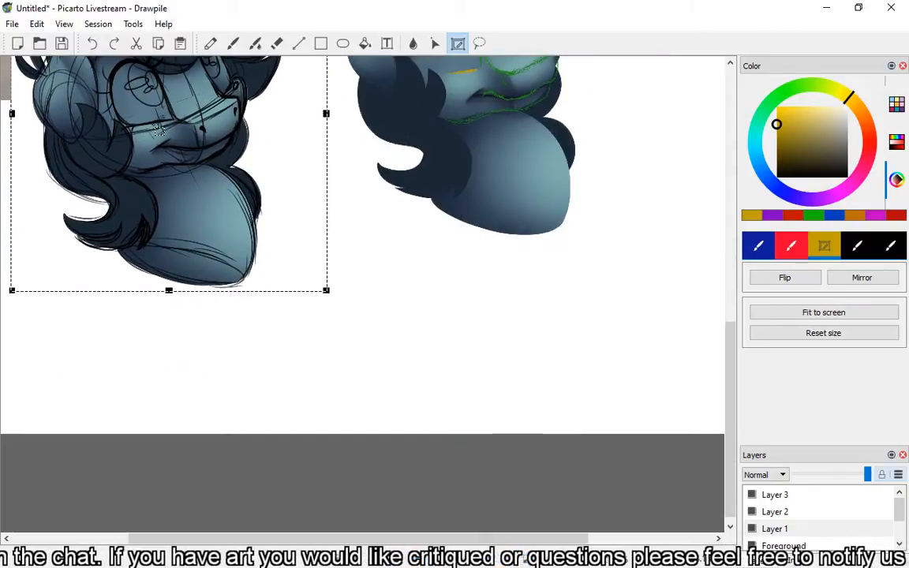
{"action": "scroll", "coordinate": [182, 175], "scroll_direction": "up", "scroll_amount": 2}
{"action": "mouse_move", "coordinate": [168, 204]}
{"action": "left_mouse_down"}
{"action": "mouse_move", "coordinate": [168, 336]}
{"action": "mouse_move", "coordinate": [177, 298]}
{"action": "left_mouse_up"}
{"action": "key", "text": "b"}
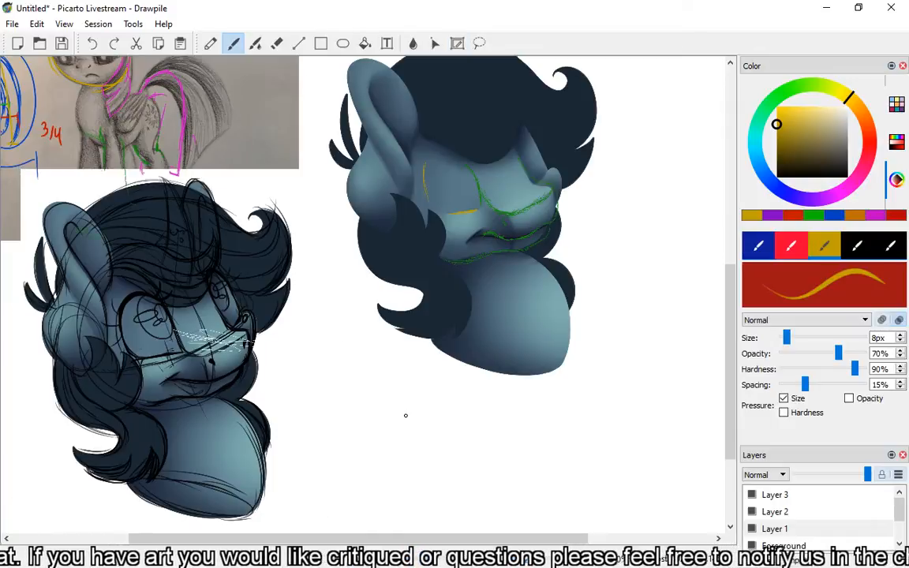
Switch to Layer 2 and draw a thick yellow stroke along the near eye's brow on the inserted pony sketch.
{"action": "scroll", "coordinate": [365, 392], "scroll_direction": "down", "scroll_amount": 2}
{"action": "scroll", "coordinate": [269, 346], "scroll_direction": "up", "scroll_amount": 2}
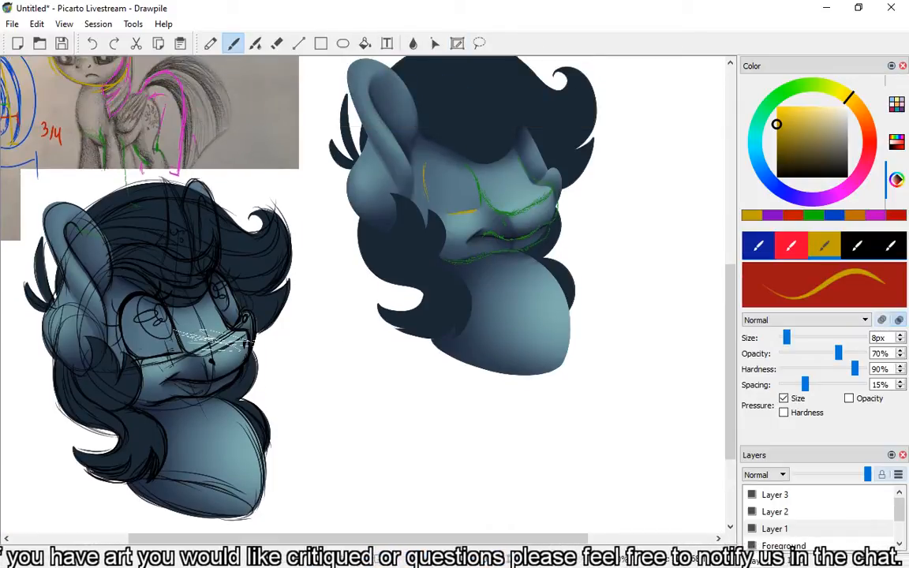
{"action": "left_click_drag", "start_coordinate": [387, 541], "coordinate": [339, 541]}
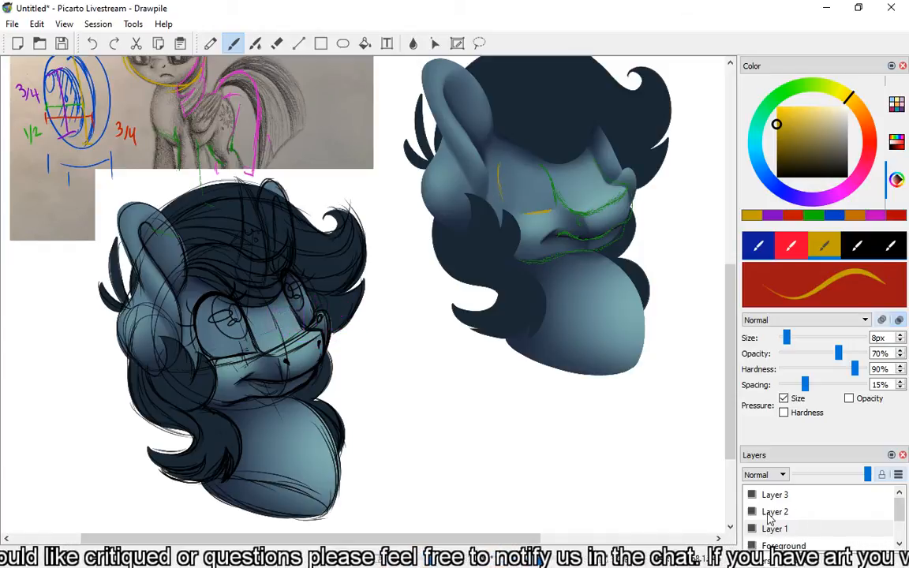
{"action": "left_click", "coordinate": [771, 512]}
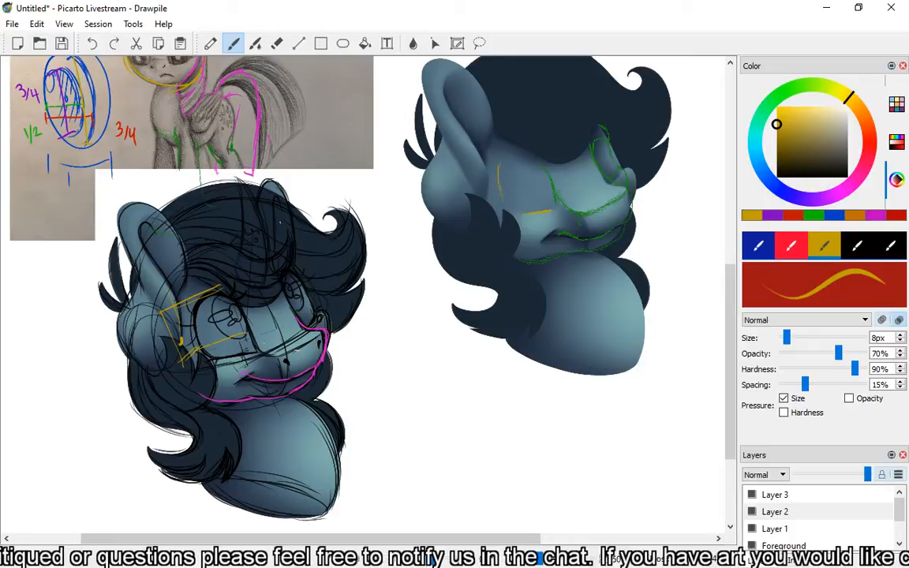
{"action": "left_click_drag", "start_coordinate": [168, 309], "coordinate": [211, 287]}
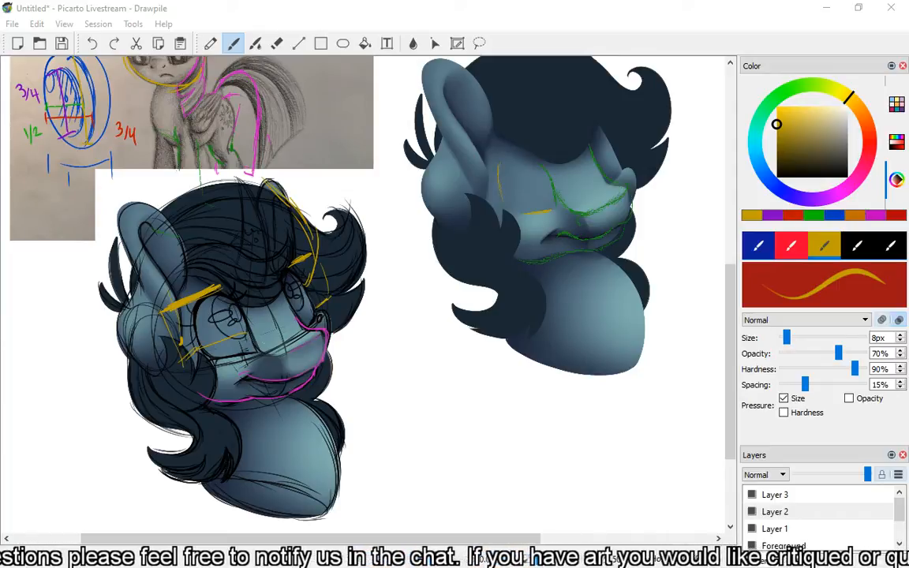
{"action": "left_click_drag", "start_coordinate": [908, 0], "coordinate": [908, 0]}
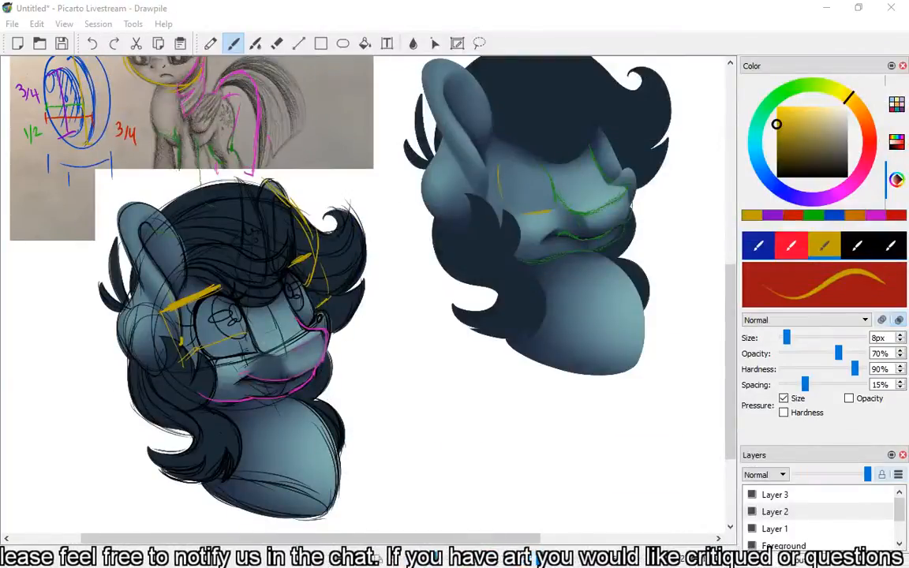
{"action": "left_click", "coordinate": [370, 7]}
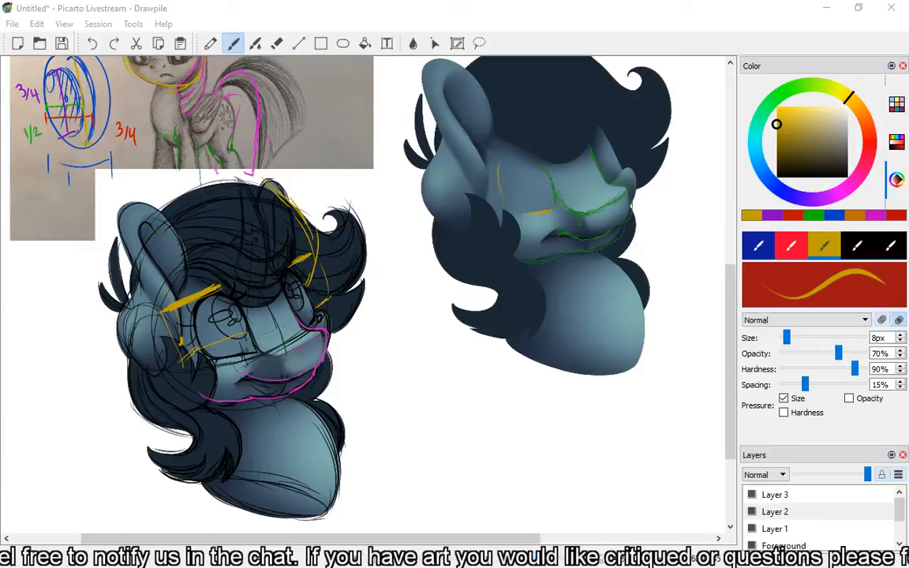
{"action": "left_click_drag", "start_coordinate": [0, 0], "coordinate": [360, 1]}
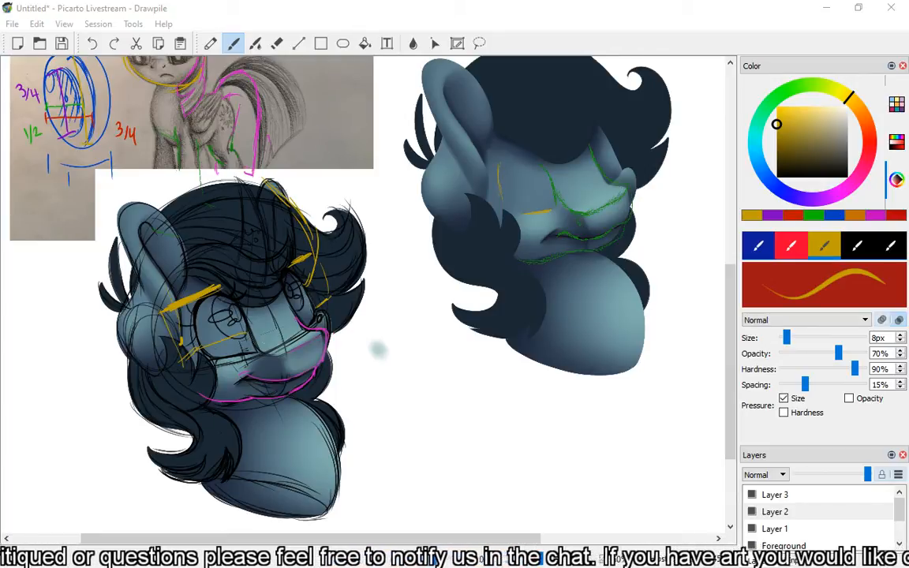
Clear the canvas by deleting Layer 3, Layer 2, Layer 1 and the Foreground layer, keeping only Background.
{"action": "right_click", "coordinate": [823, 498]}
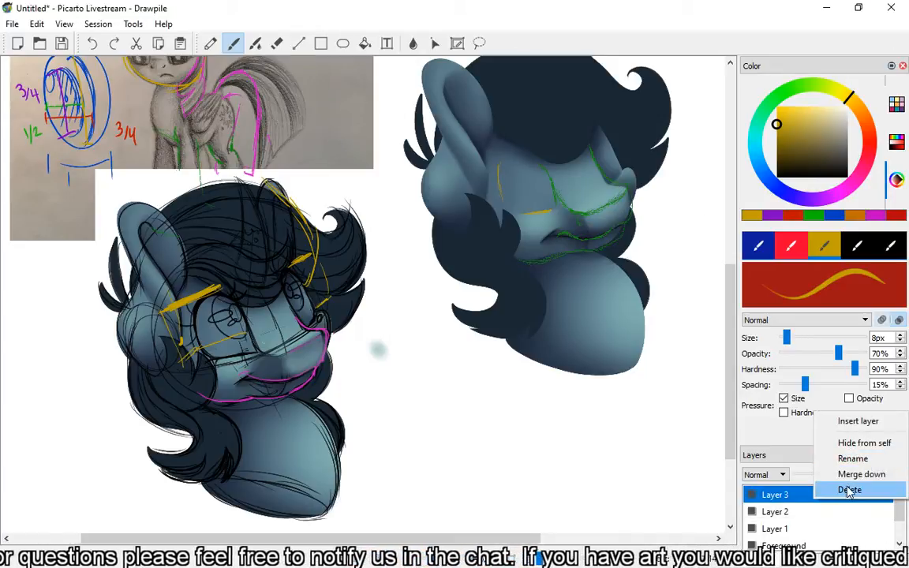
{"action": "left_click", "coordinate": [849, 489]}
{"action": "right_click", "coordinate": [757, 494]}
{"action": "left_click", "coordinate": [815, 483]}
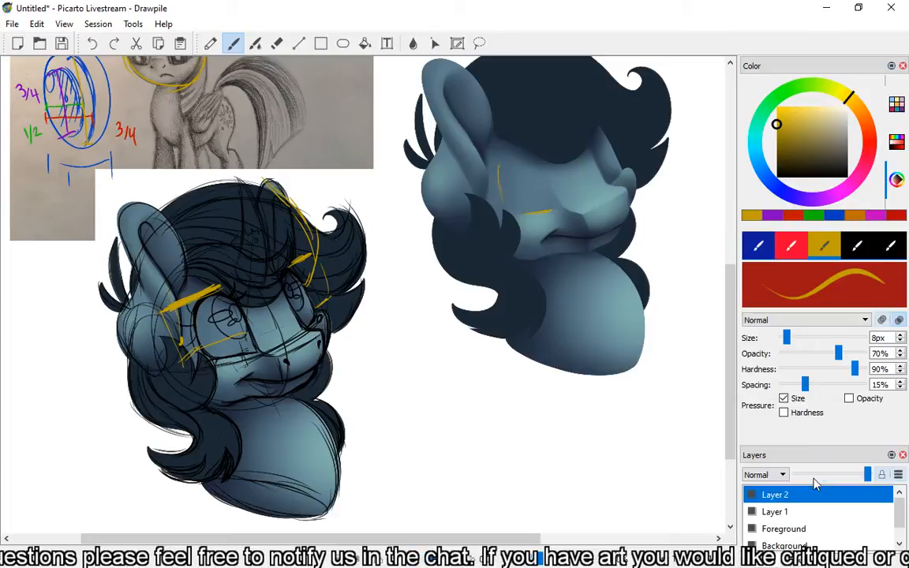
{"action": "right_click", "coordinate": [795, 497]}
{"action": "left_click", "coordinate": [828, 485]}
{"action": "right_click", "coordinate": [803, 497]}
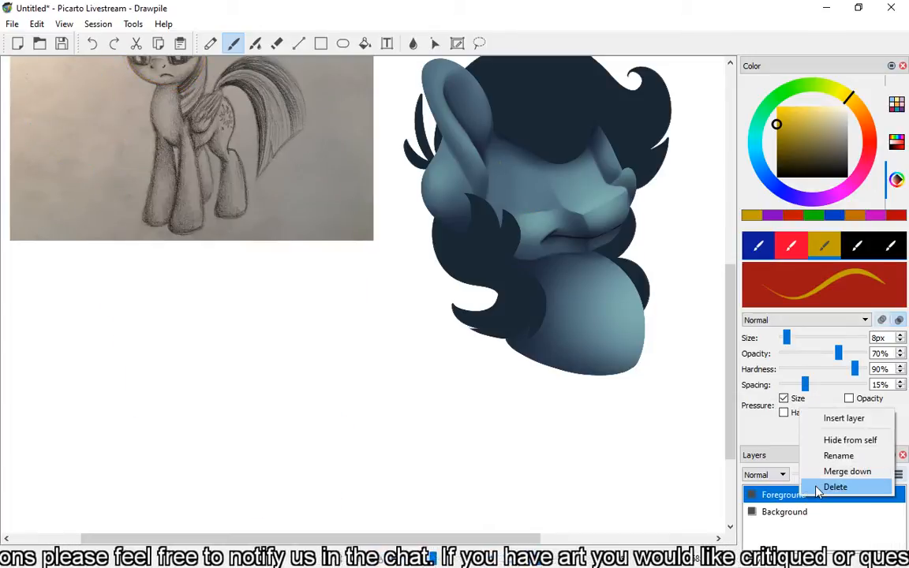
{"action": "left_click", "coordinate": [817, 489]}
{"action": "scroll", "coordinate": [478, 293], "scroll_direction": "up", "scroll_amount": 5}
{"action": "scroll", "coordinate": [608, 371], "scroll_direction": "down", "scroll_amount": 1}
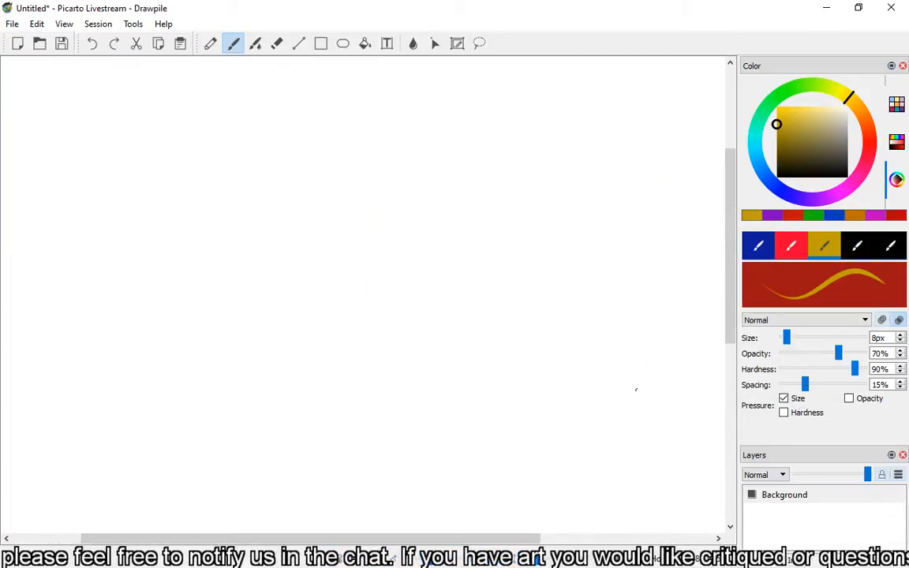
Insert a new layer above the Background layer.
{"action": "right_click", "coordinate": [771, 495]}
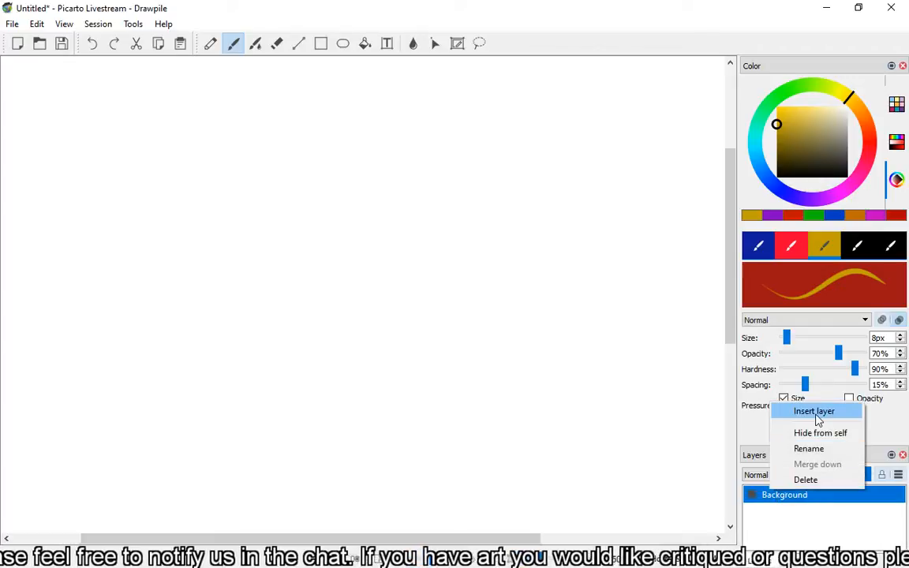
{"action": "left_click", "coordinate": [817, 414]}
{"action": "right_click", "coordinate": [771, 494]}
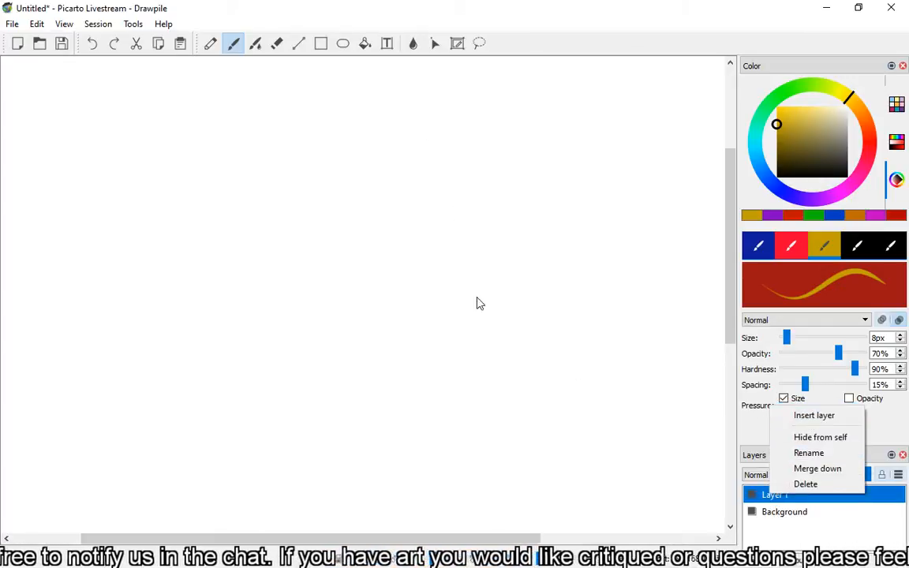
{"action": "left_click", "coordinate": [604, 26]}
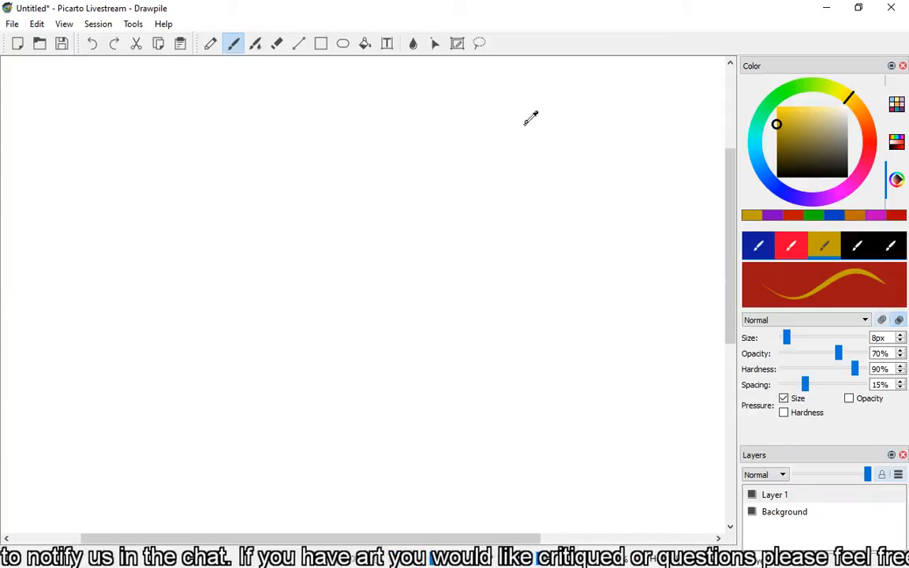
Insert the 2YJ1hJA image from file, place it across the middle of the blank canvas on Layer 1, and return to the brush.
{"action": "scroll", "coordinate": [531, 117], "scroll_direction": "down", "scroll_amount": 3}
{"action": "scroll", "coordinate": [412, 299], "scroll_direction": "up", "scroll_amount": 2}
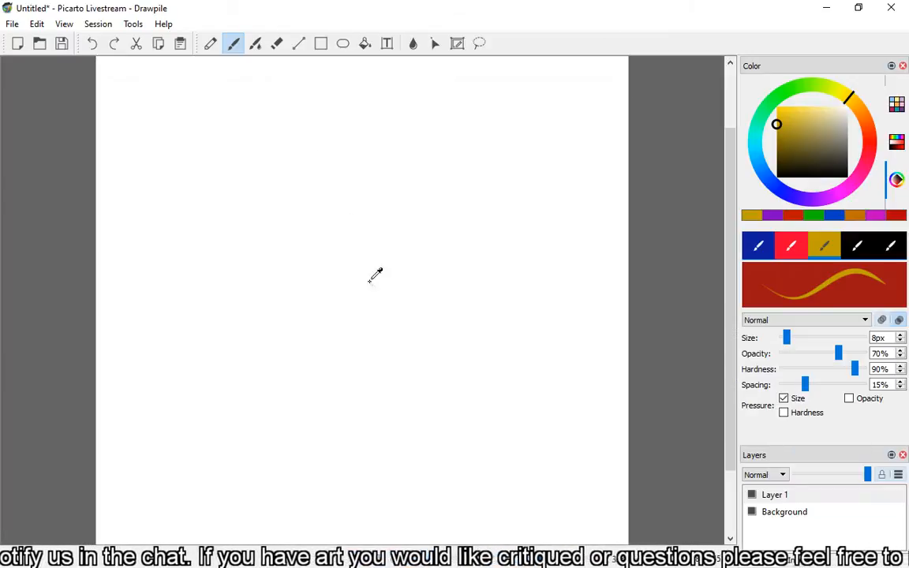
{"action": "left_click", "coordinate": [11, 24]}
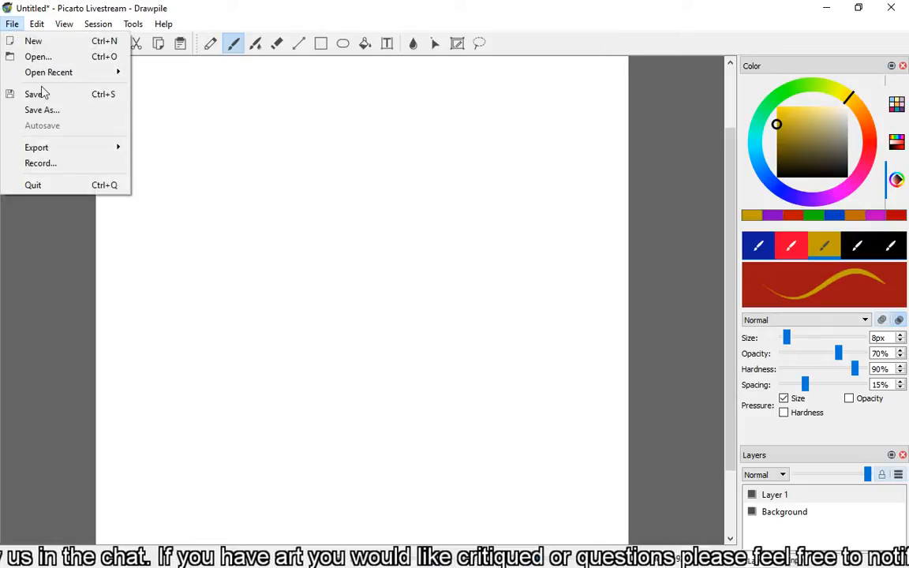
{"action": "mouse_move", "coordinate": [35, 24]}
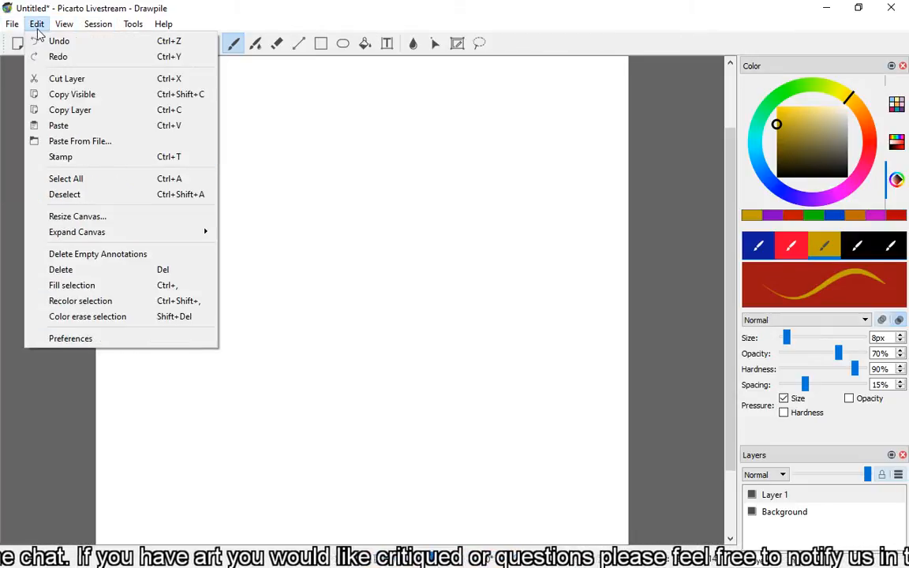
{"action": "left_click", "coordinate": [78, 141]}
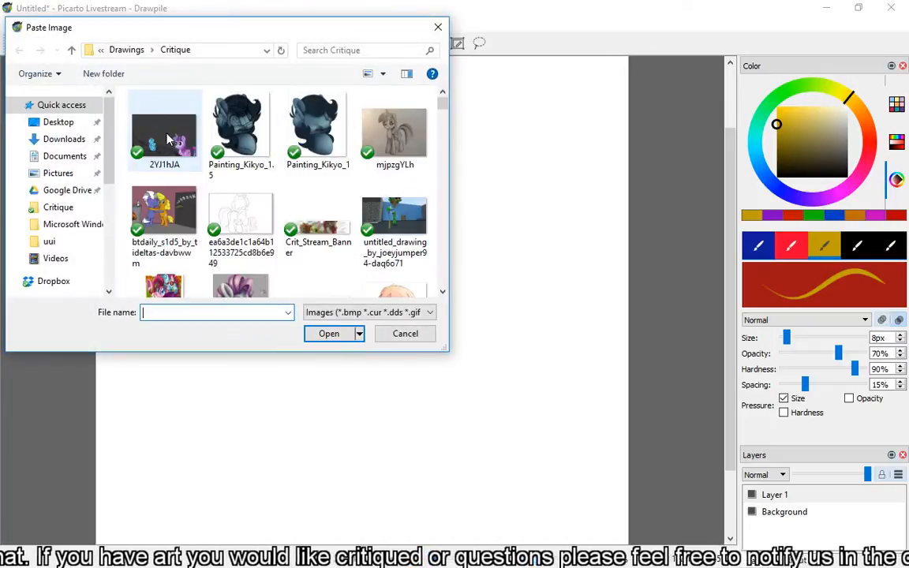
{"action": "double_click", "coordinate": [168, 140]}
{"action": "left_click", "coordinate": [233, 43]}
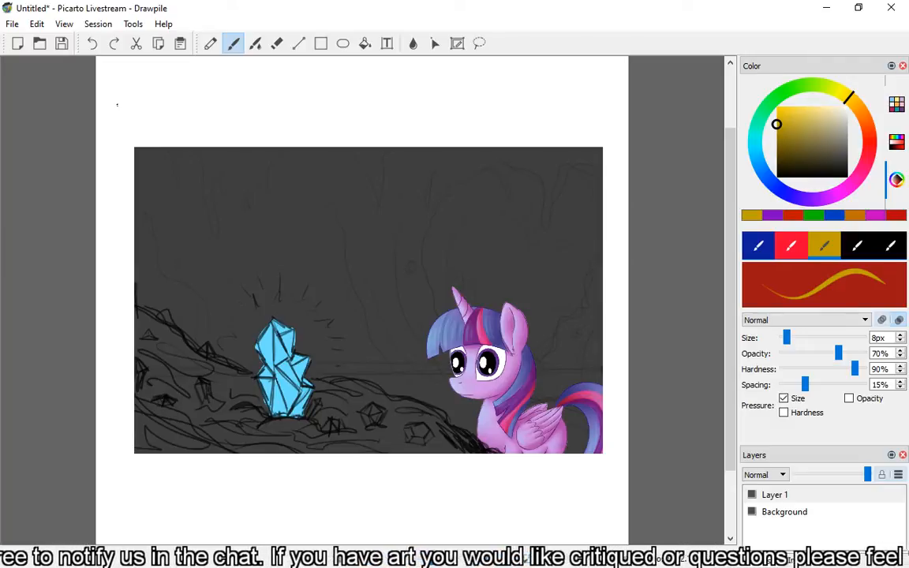
{"action": "mouse_move", "coordinate": [728, 221]}
{"action": "left_mouse_down"}
{"action": "mouse_move", "coordinate": [729, 241]}
{"action": "mouse_move", "coordinate": [732, 232]}
{"action": "left_mouse_up"}
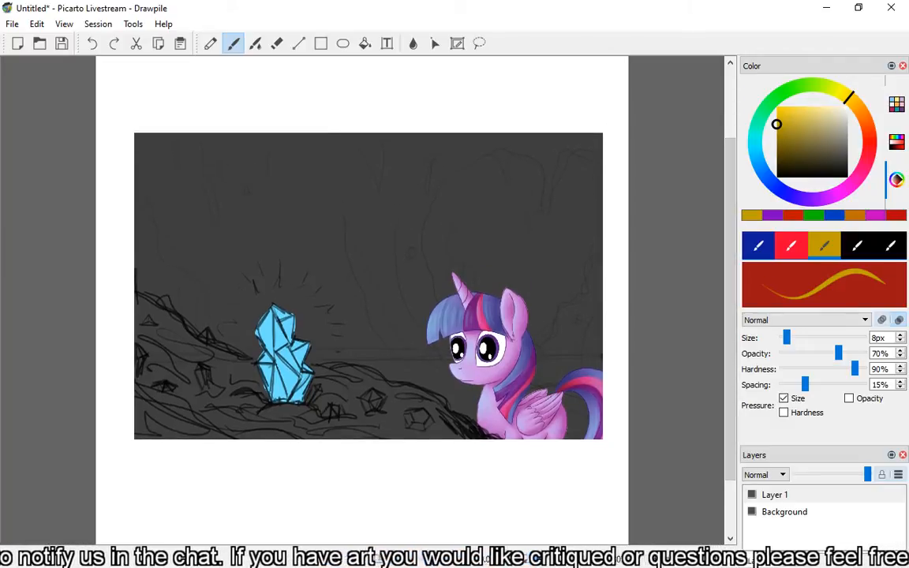
{"action": "double_click", "coordinate": [179, 11]}
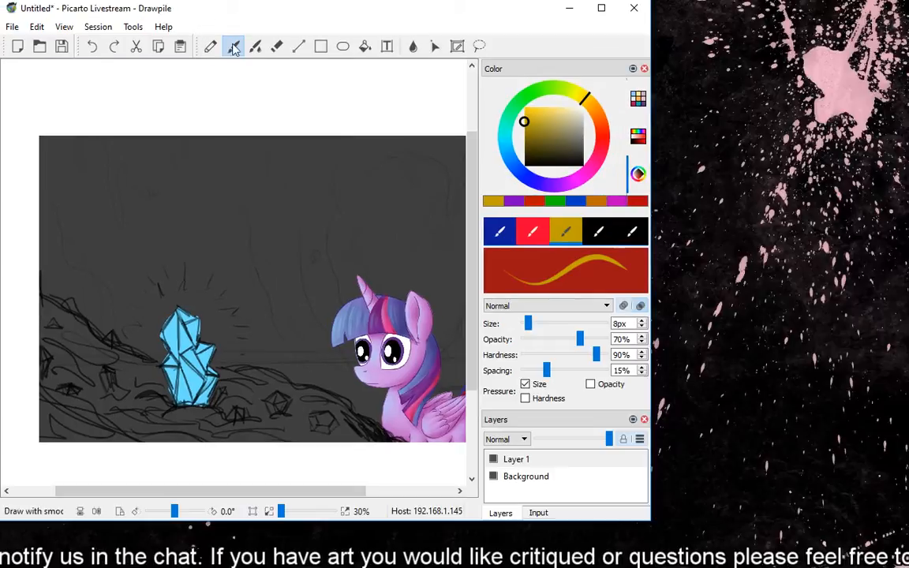
{"action": "left_click", "coordinate": [601, 10]}
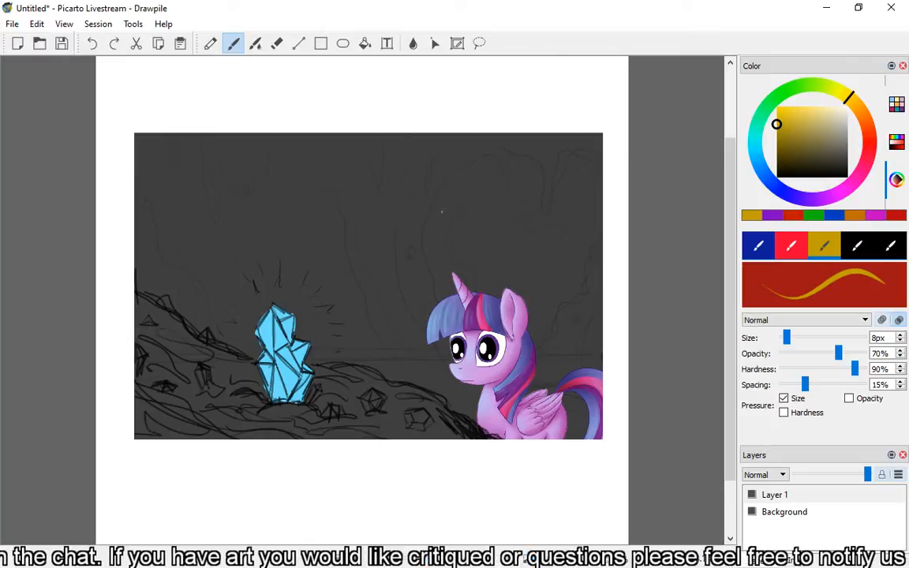
Insert two new empty layers above Layer 1, which holds the placed image.
{"action": "right_click", "coordinate": [777, 491]}
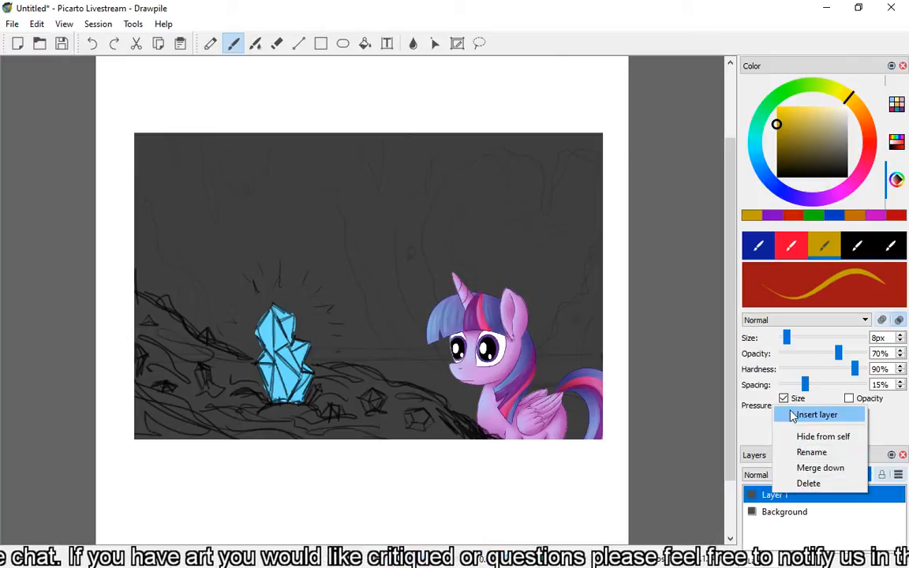
{"action": "left_click", "coordinate": [788, 414]}
{"action": "right_click", "coordinate": [777, 492]}
{"action": "left_click", "coordinate": [791, 416]}
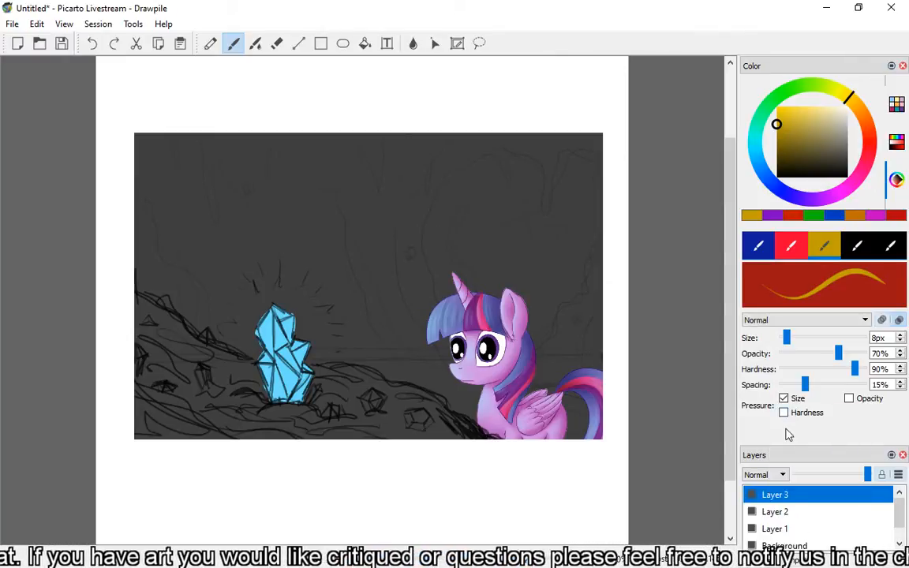
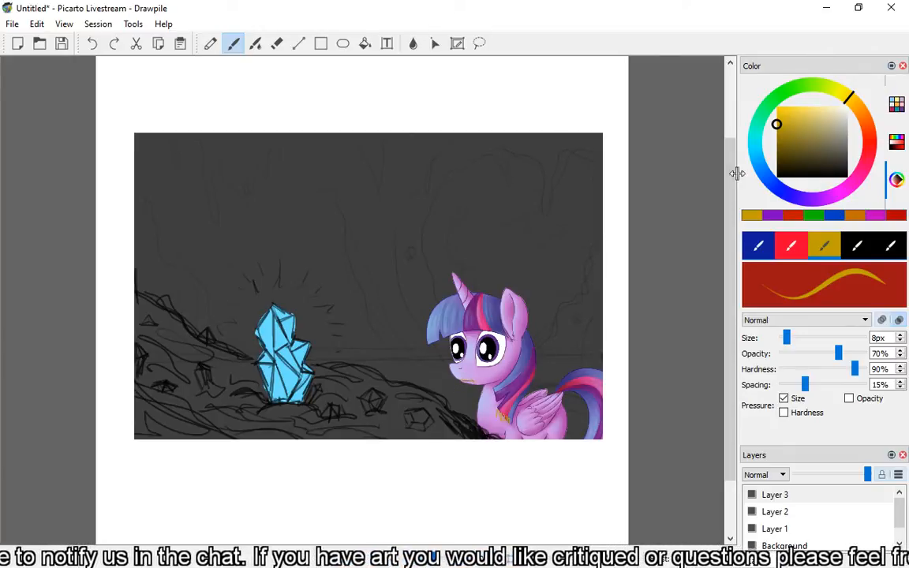
Sketch a small blue open-mouth correction over the purple pony's muzzle with the 8 px brush, undoing stray strokes.
{"action": "left_click", "coordinate": [777, 186]}
{"action": "left_click_drag", "start_coordinate": [460, 379], "coordinate": [469, 381]}
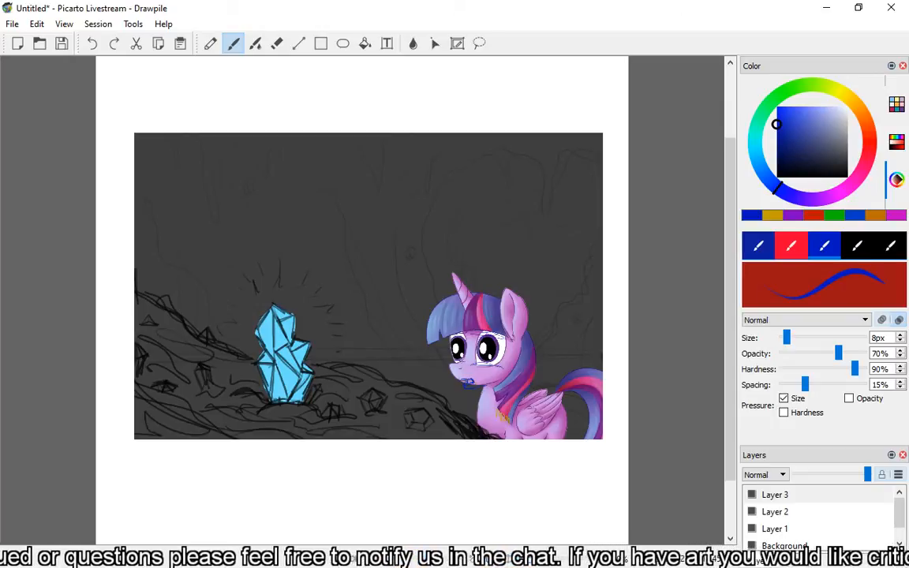
{"action": "left_click", "coordinate": [92, 43]}
{"action": "left_click", "coordinate": [92, 43]}
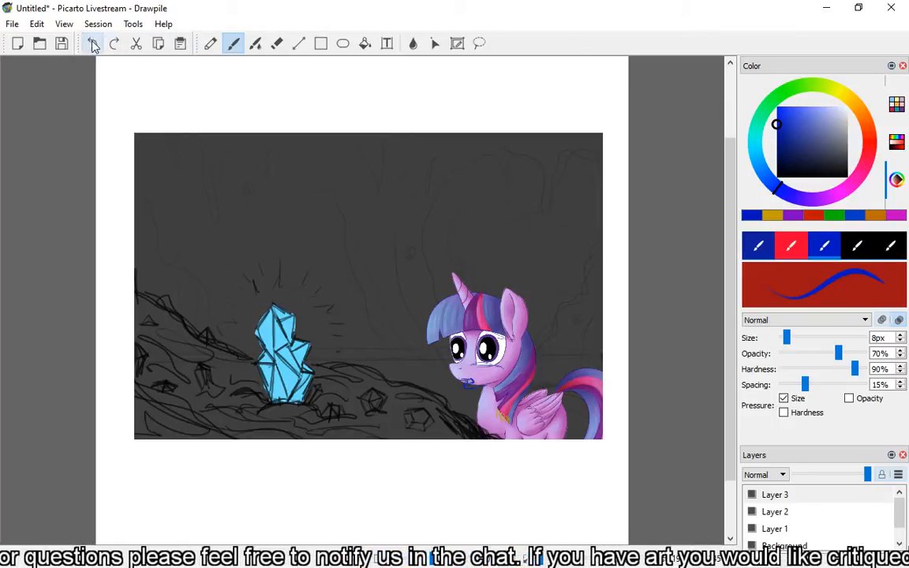
{"action": "left_click", "coordinate": [92, 42]}
{"action": "left_click", "coordinate": [92, 42]}
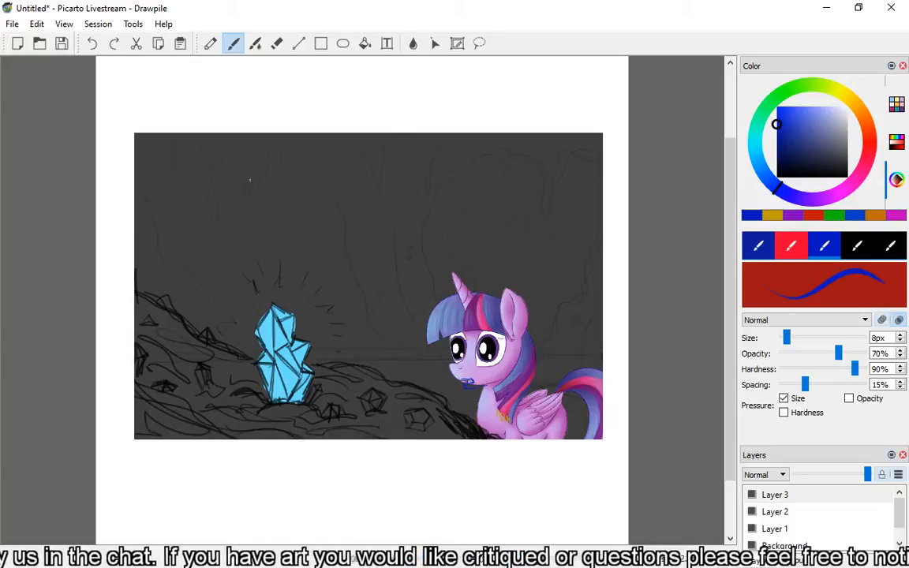
Draw a blue guide along the purple pony's jaw and a near-vertical line down the cheek to meet it.
{"action": "left_click_drag", "start_coordinate": [601, 561], "coordinate": [609, 561]}
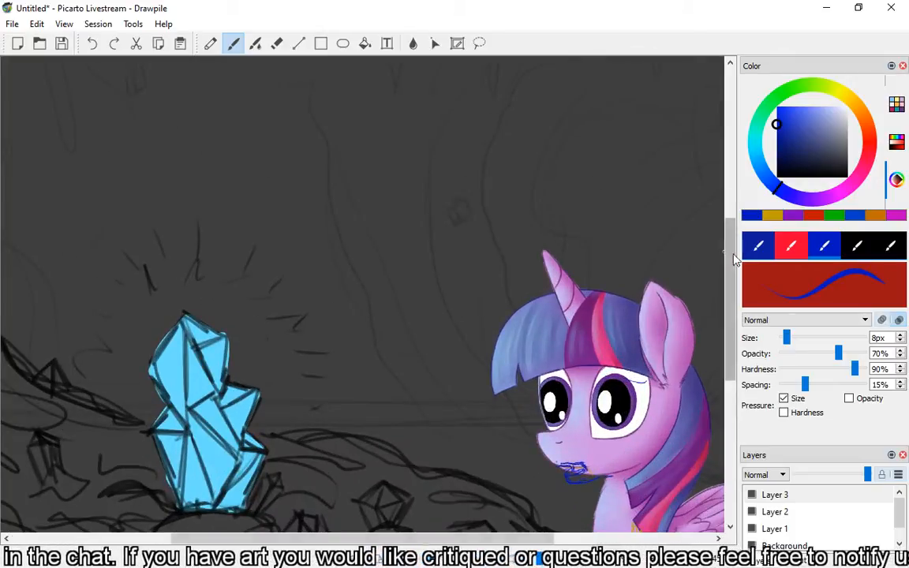
{"action": "left_click_drag", "start_coordinate": [732, 258], "coordinate": [732, 265]}
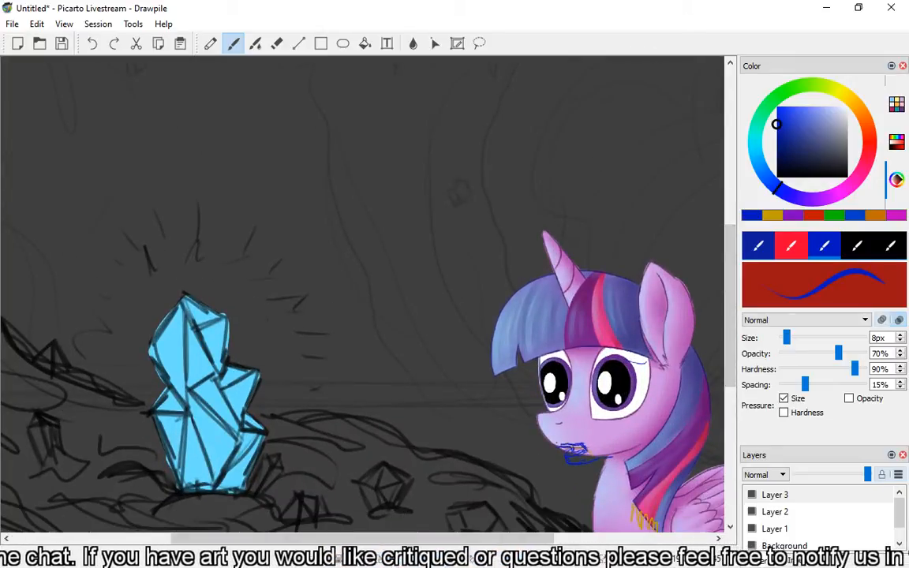
{"action": "left_click_drag", "start_coordinate": [612, 457], "coordinate": [654, 448]}
{"action": "left_click_drag", "start_coordinate": [657, 404], "coordinate": [652, 448]}
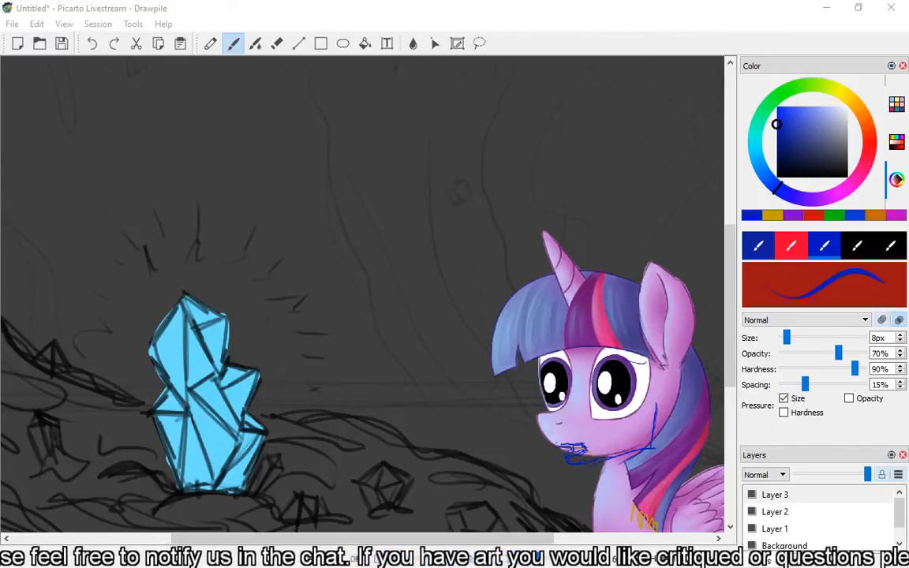
Bring the Photo Viewer reference sheet into view and examine its jaw-movement and muzzle-angle diagram beside the yellow pony heads.
{"action": "left_click_drag", "start_coordinate": [597, 0], "coordinate": [592, 0]}
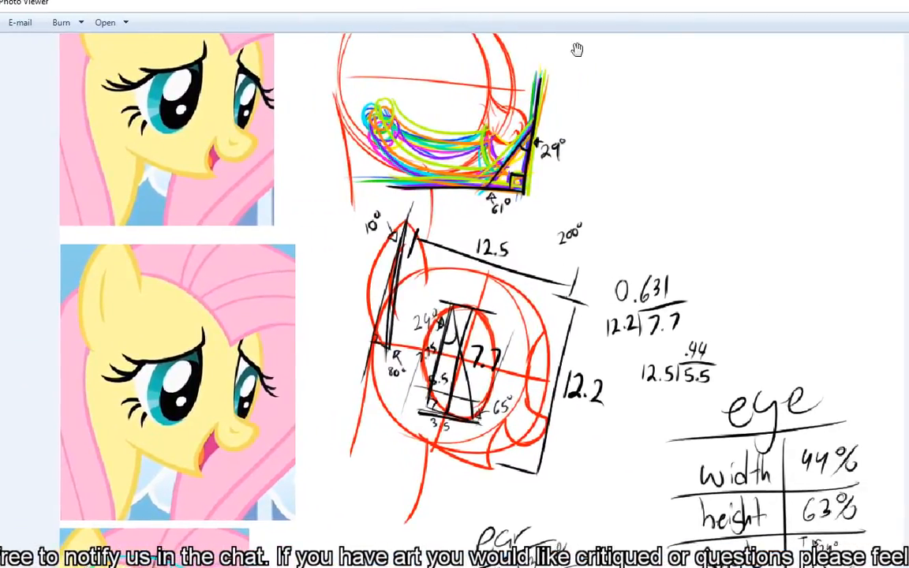
{"action": "mouse_move", "coordinate": [740, 10]}
{"action": "left_mouse_down"}
{"action": "mouse_move", "coordinate": [718, 45]}
{"action": "mouse_move", "coordinate": [685, 63]}
{"action": "mouse_move", "coordinate": [713, 41]}
{"action": "mouse_move", "coordinate": [728, 12]}
{"action": "left_mouse_up"}
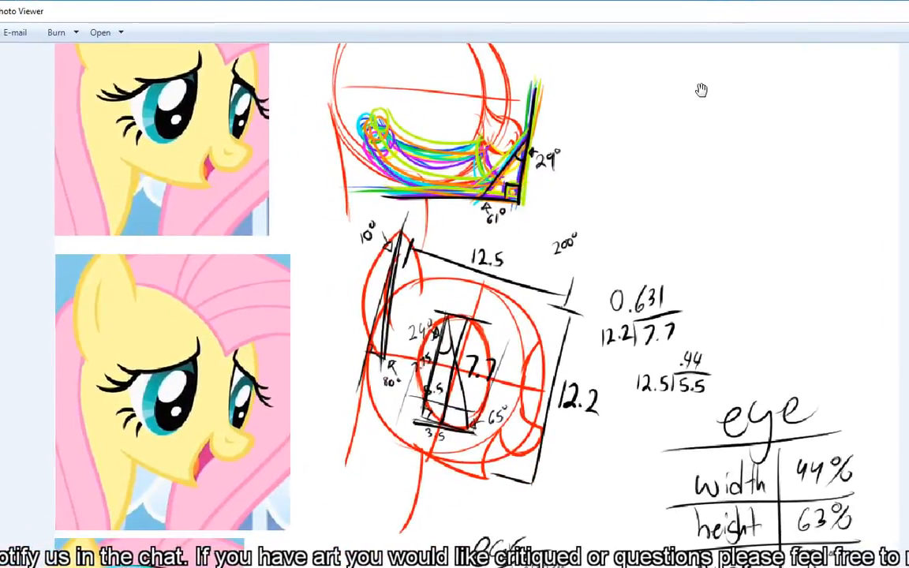
{"action": "scroll", "coordinate": [695, 93], "scroll_direction": "up", "scroll_amount": 2}
{"action": "scroll", "coordinate": [694, 93], "scroll_direction": "down", "scroll_amount": 3}
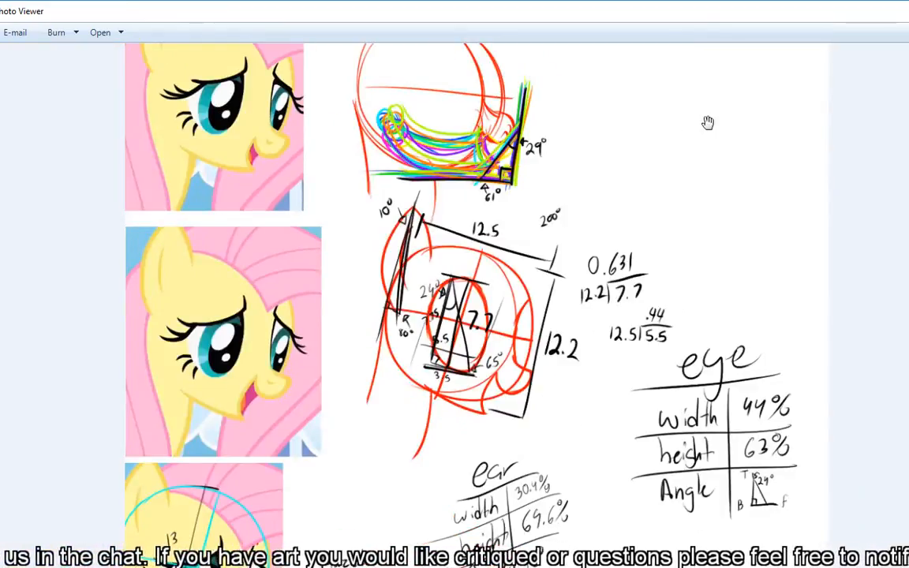
{"action": "mouse_move", "coordinate": [708, 122]}
{"action": "left_mouse_down"}
{"action": "mouse_move", "coordinate": [708, 205]}
{"action": "mouse_move", "coordinate": [674, 108]}
{"action": "left_mouse_up"}
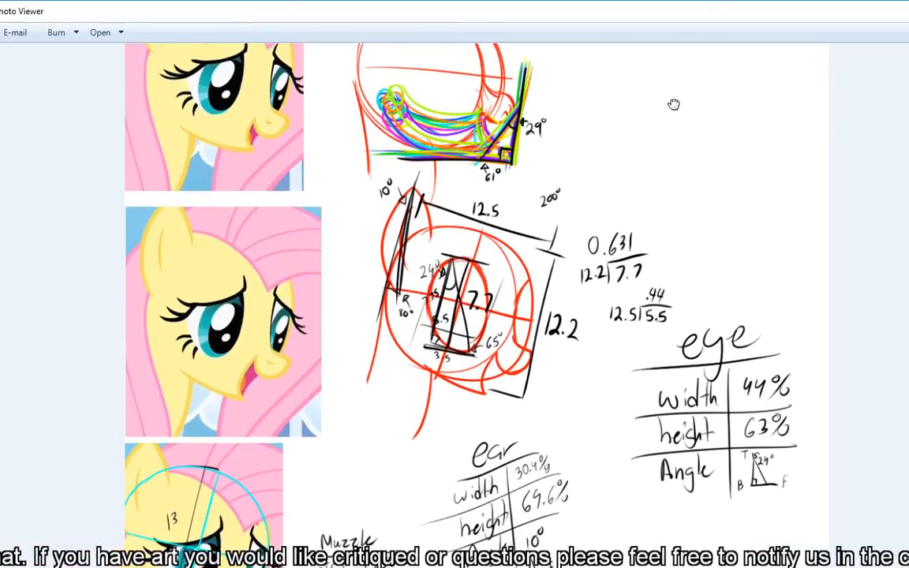
{"action": "mouse_move", "coordinate": [673, 103]}
{"action": "left_mouse_down"}
{"action": "mouse_move", "coordinate": [673, 166]}
{"action": "mouse_move", "coordinate": [369, 116]}
{"action": "mouse_move", "coordinate": [369, 209]}
{"action": "mouse_move", "coordinate": [356, 1]}
{"action": "mouse_move", "coordinate": [345, 205]}
{"action": "mouse_move", "coordinate": [350, 0]}
{"action": "mouse_move", "coordinate": [350, 226]}
{"action": "left_mouse_up"}
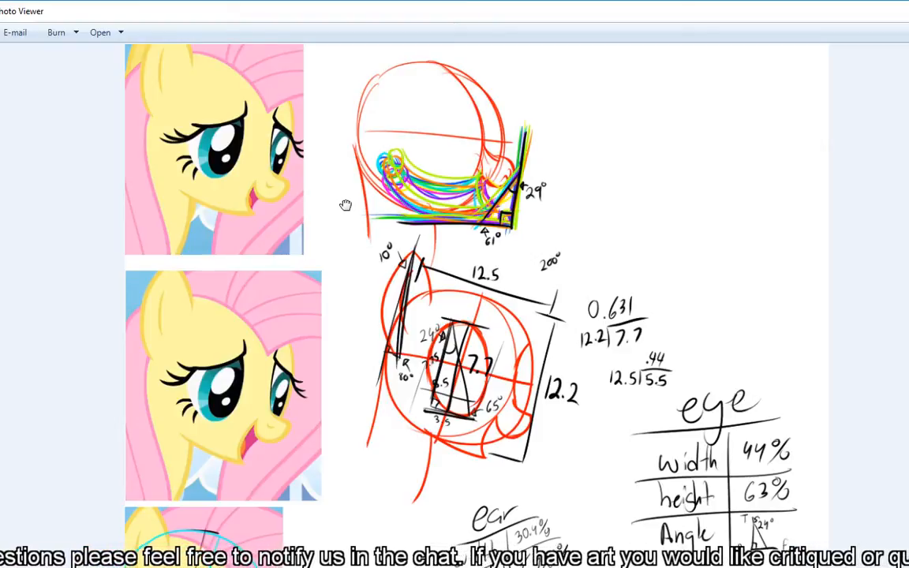
{"action": "left_click_drag", "start_coordinate": [345, 205], "coordinate": [379, 231]}
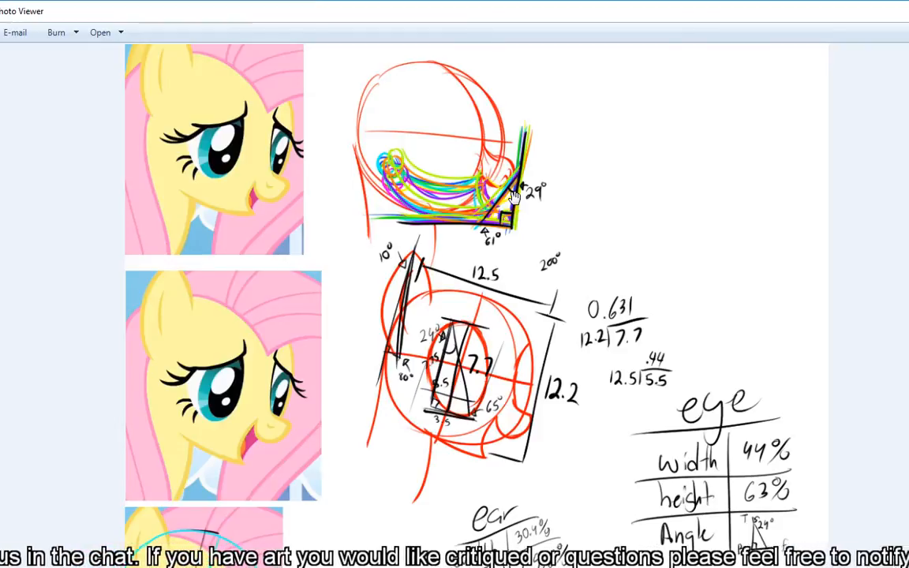
Examine the reference sheet's ear, eye and muzzle proportion tables, and close Photo Viewer.
{"action": "scroll", "coordinate": [513, 196], "scroll_direction": "down", "scroll_amount": 4}
{"action": "scroll", "coordinate": [442, 284], "scroll_direction": "up", "scroll_amount": 5}
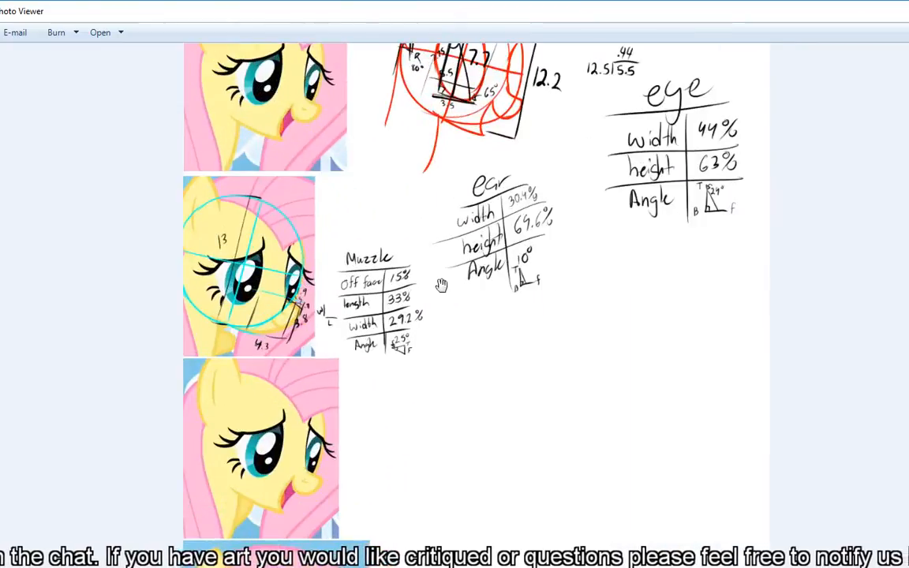
{"action": "left_click_drag", "start_coordinate": [404, 191], "coordinate": [492, 288]}
{"action": "scroll", "coordinate": [497, 280], "scroll_direction": "down", "scroll_amount": 3}
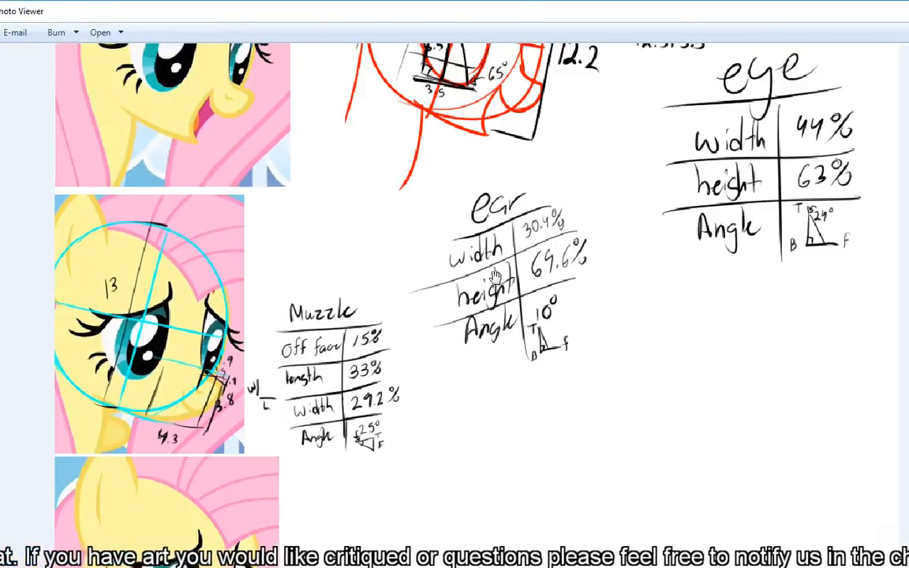
{"action": "scroll", "coordinate": [524, 265], "scroll_direction": "down", "scroll_amount": 3}
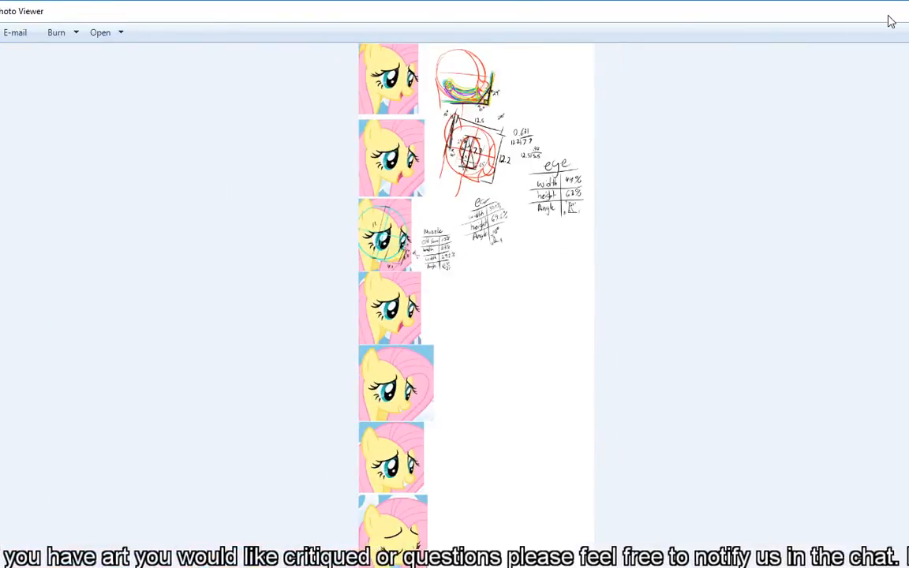
{"action": "left_click_drag", "start_coordinate": [877, 10], "coordinate": [428, 188]}
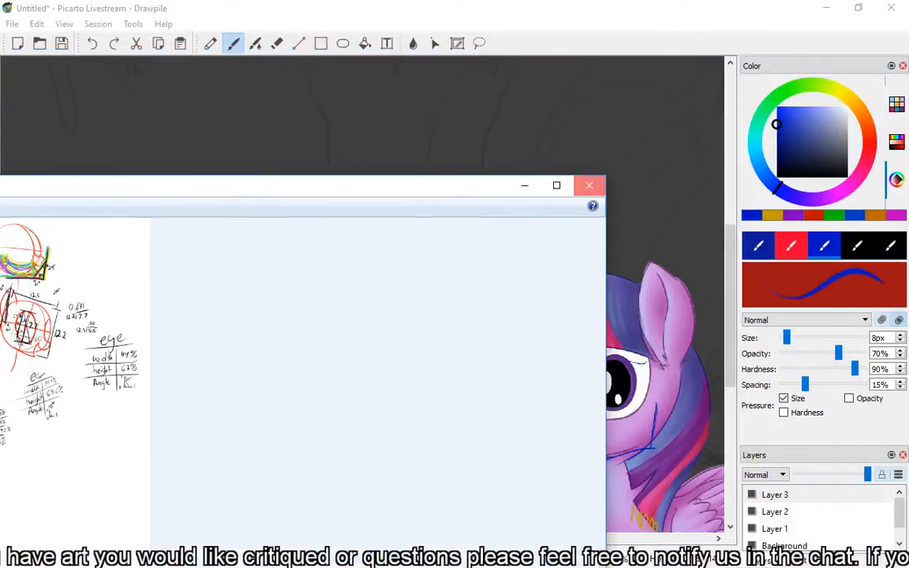
{"action": "left_click", "coordinate": [590, 185]}
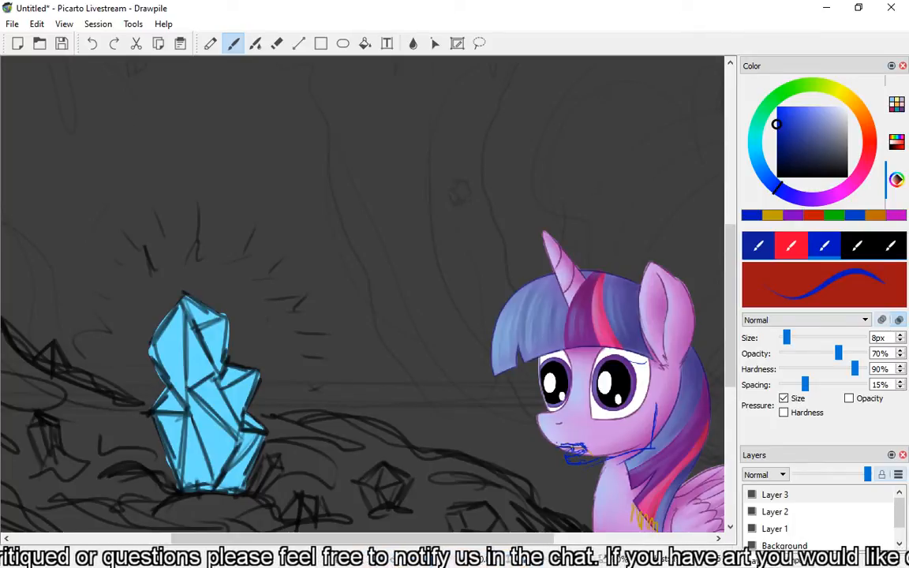
{"action": "key", "text": "e"}
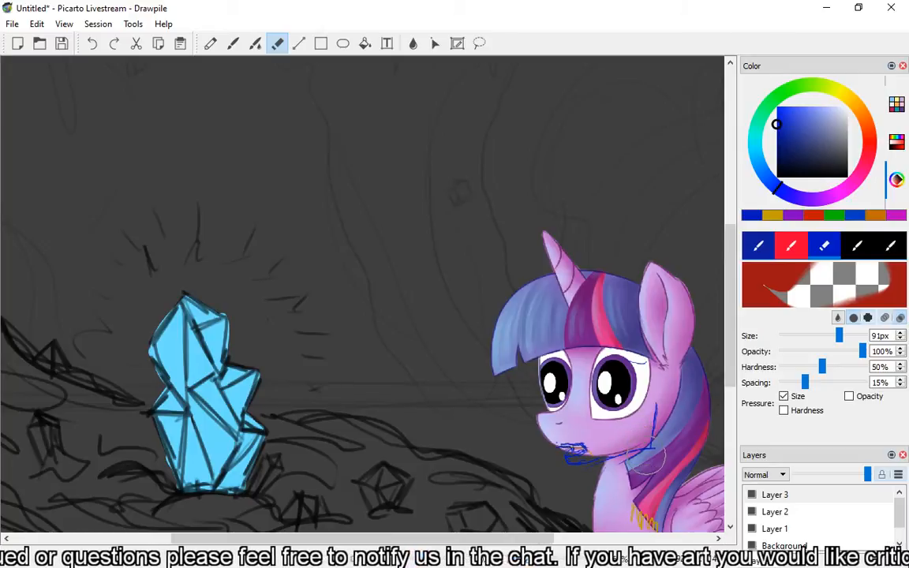
{"action": "key", "text": "b"}
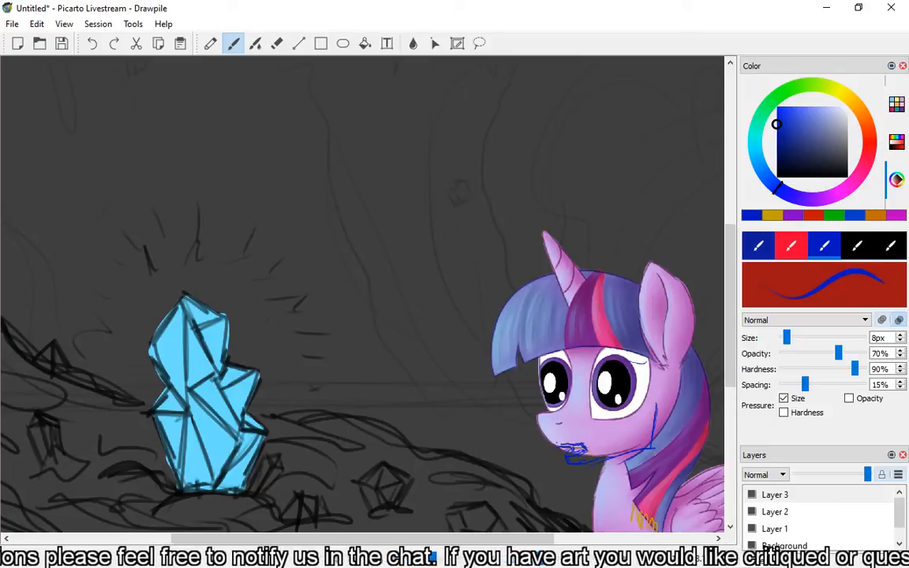
{"action": "key", "text": "e"}
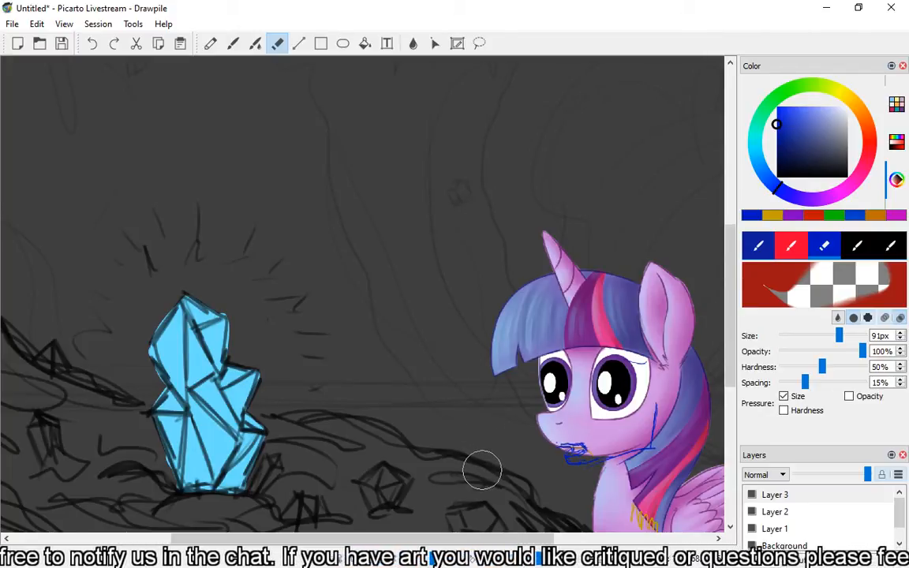
{"action": "key", "text": "b"}
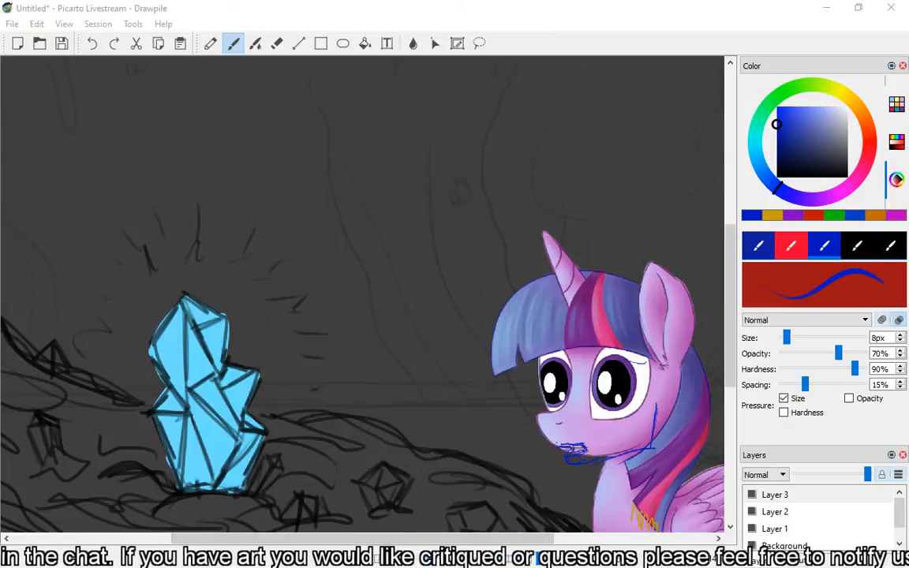
Bring the browser window with the shared Aggie.io mouse-art drawing into view.
{"action": "left_click_drag", "start_coordinate": [907, 1], "coordinate": [598, 2]}
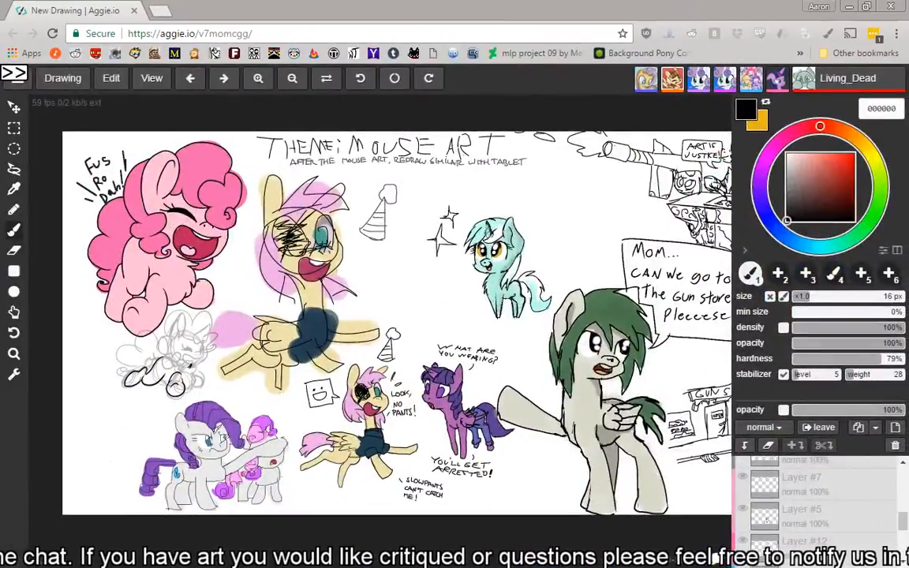